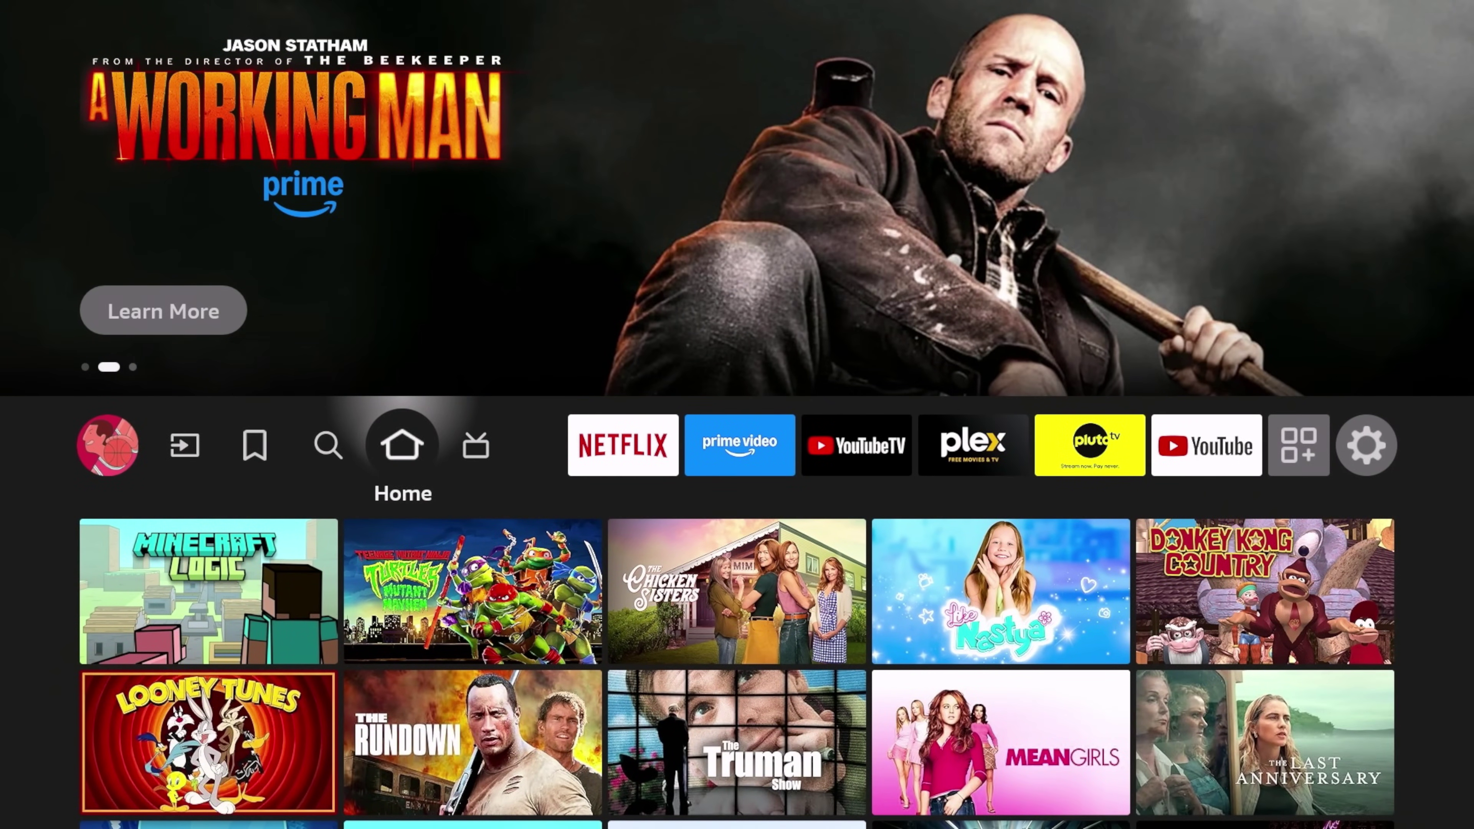
Step: Open the device settings from the home screen and browse the first row of setting categories
{"action": "key", "text": "Right"}
{"action": "key", "text": "Right"}
{"action": "key", "text": "Right"}
{"action": "key", "text": "Right"}
{"action": "key", "text": "Right"}
{"action": "key", "text": "Right"}
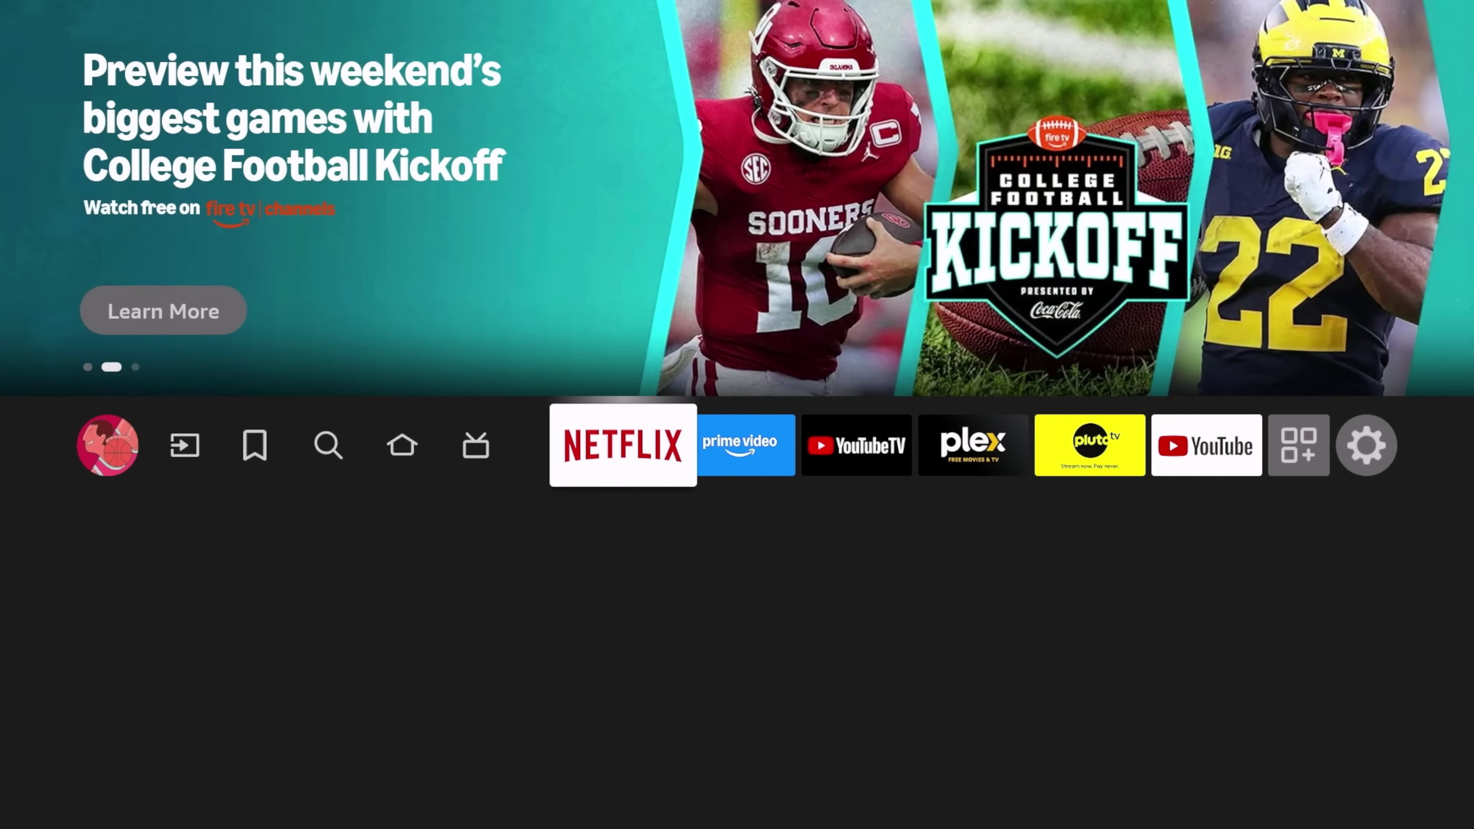
{"action": "key", "text": "Right"}
{"action": "key", "text": "Right"}
{"action": "key", "text": "Right"}
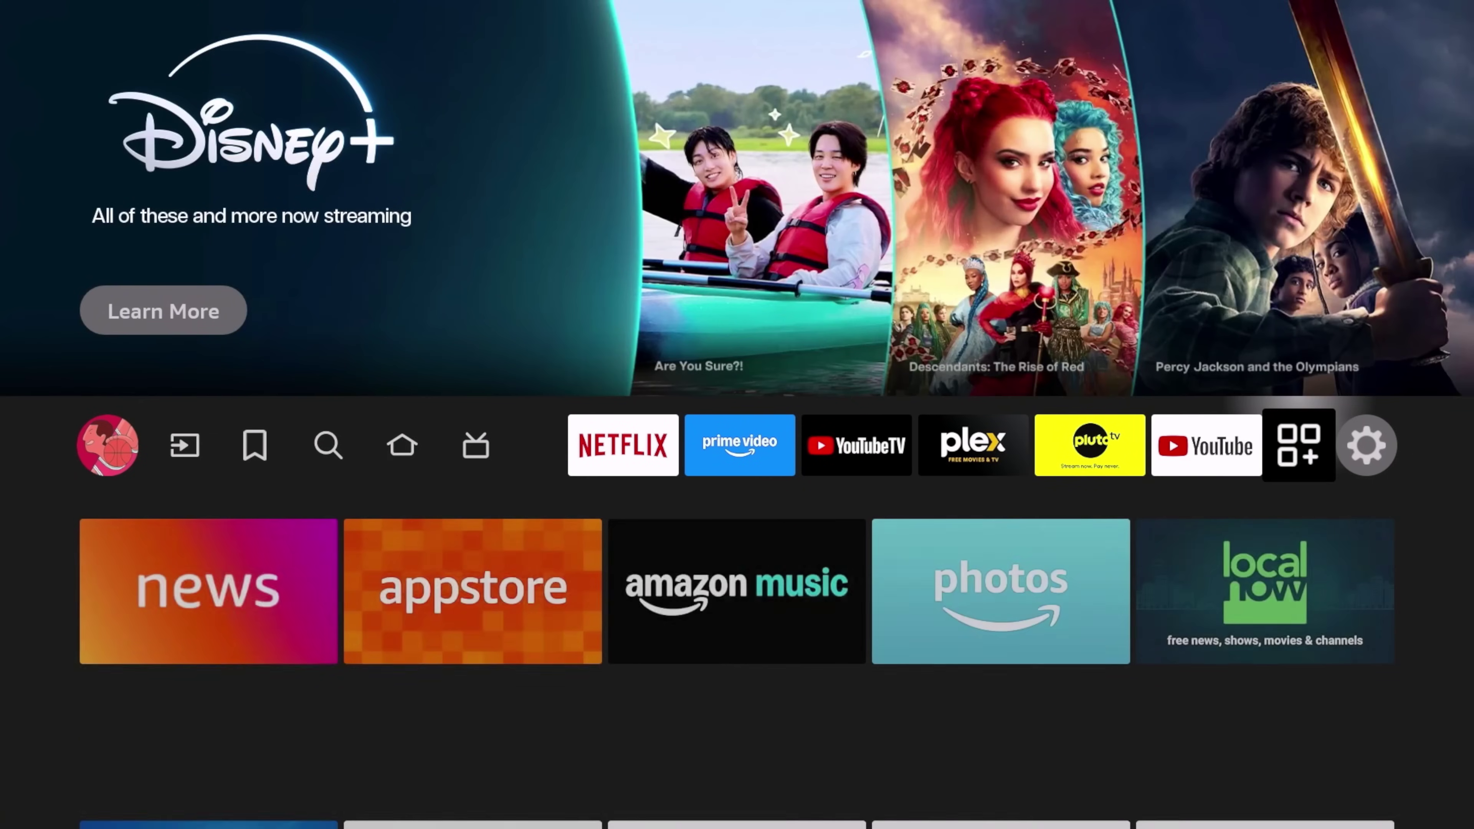
{"action": "key", "text": "Down"}
{"action": "key", "text": "Right"}
{"action": "key", "text": "Right"}
{"action": "key", "text": "Right"}
{"action": "key", "text": "Right"}
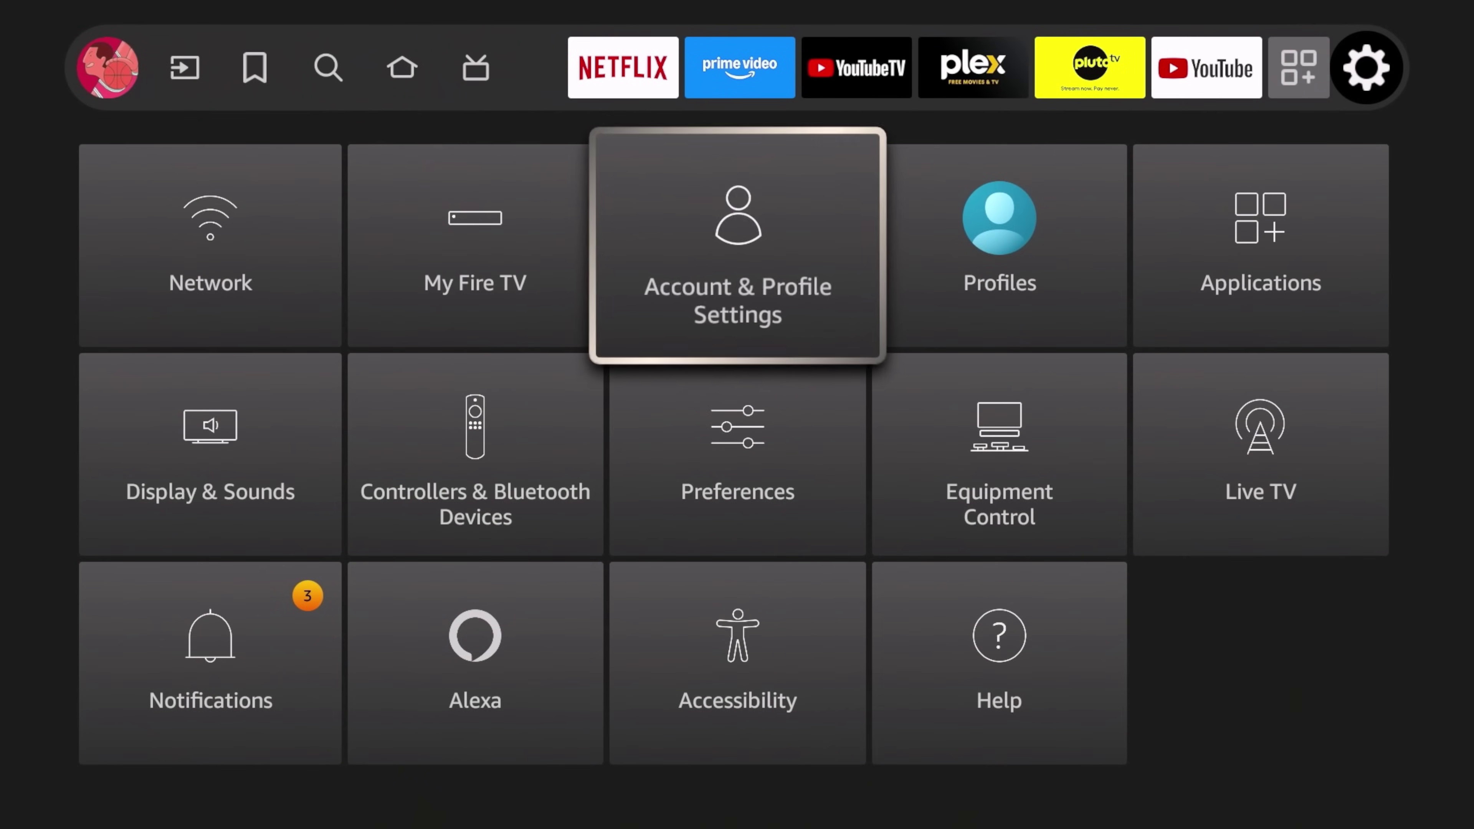
{"action": "key", "text": "Return"}
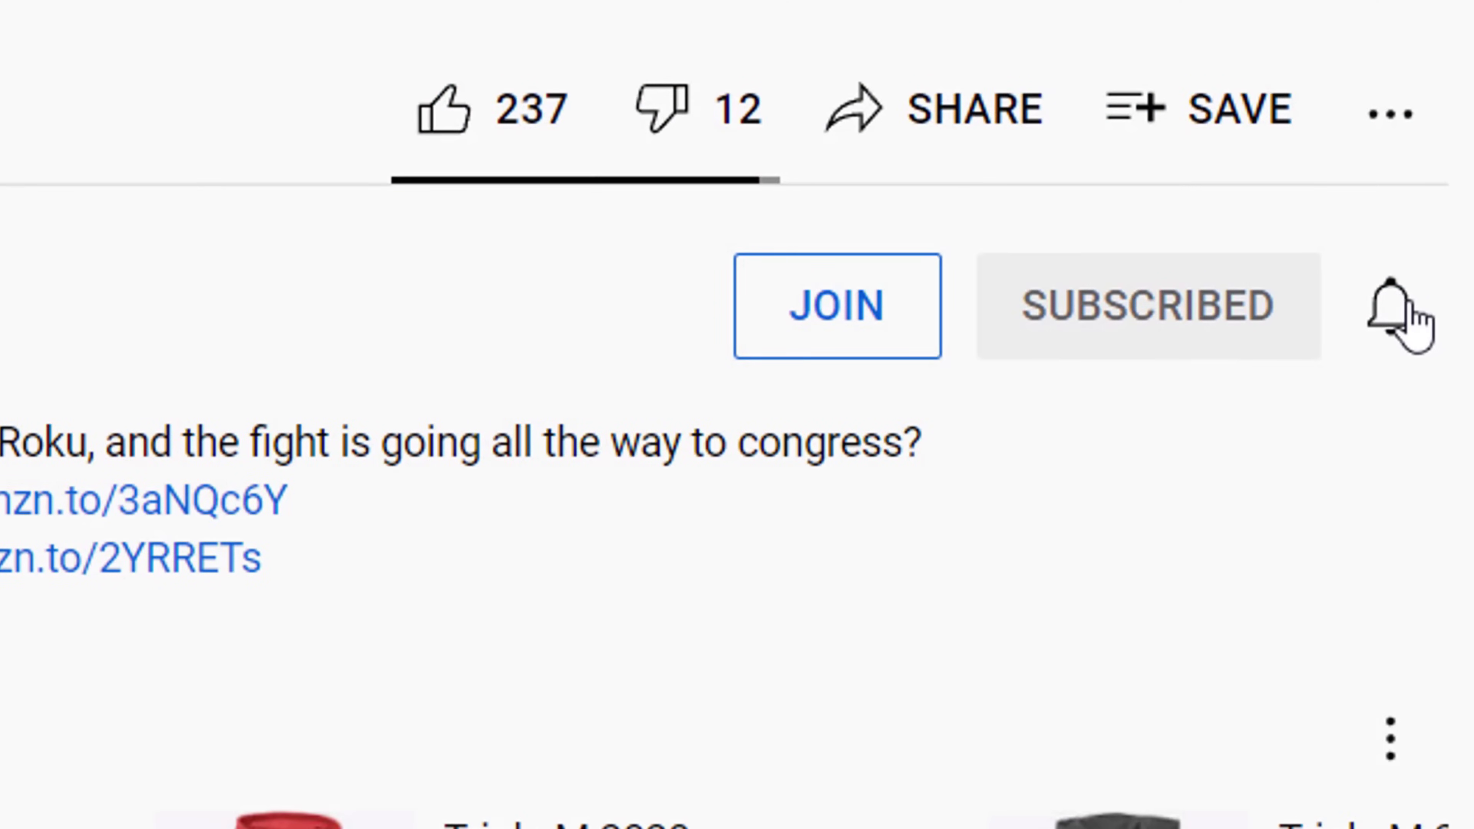
{"action": "left_click", "coordinate": [1395, 314]}
{"action": "left_click", "coordinate": [1202, 459]}
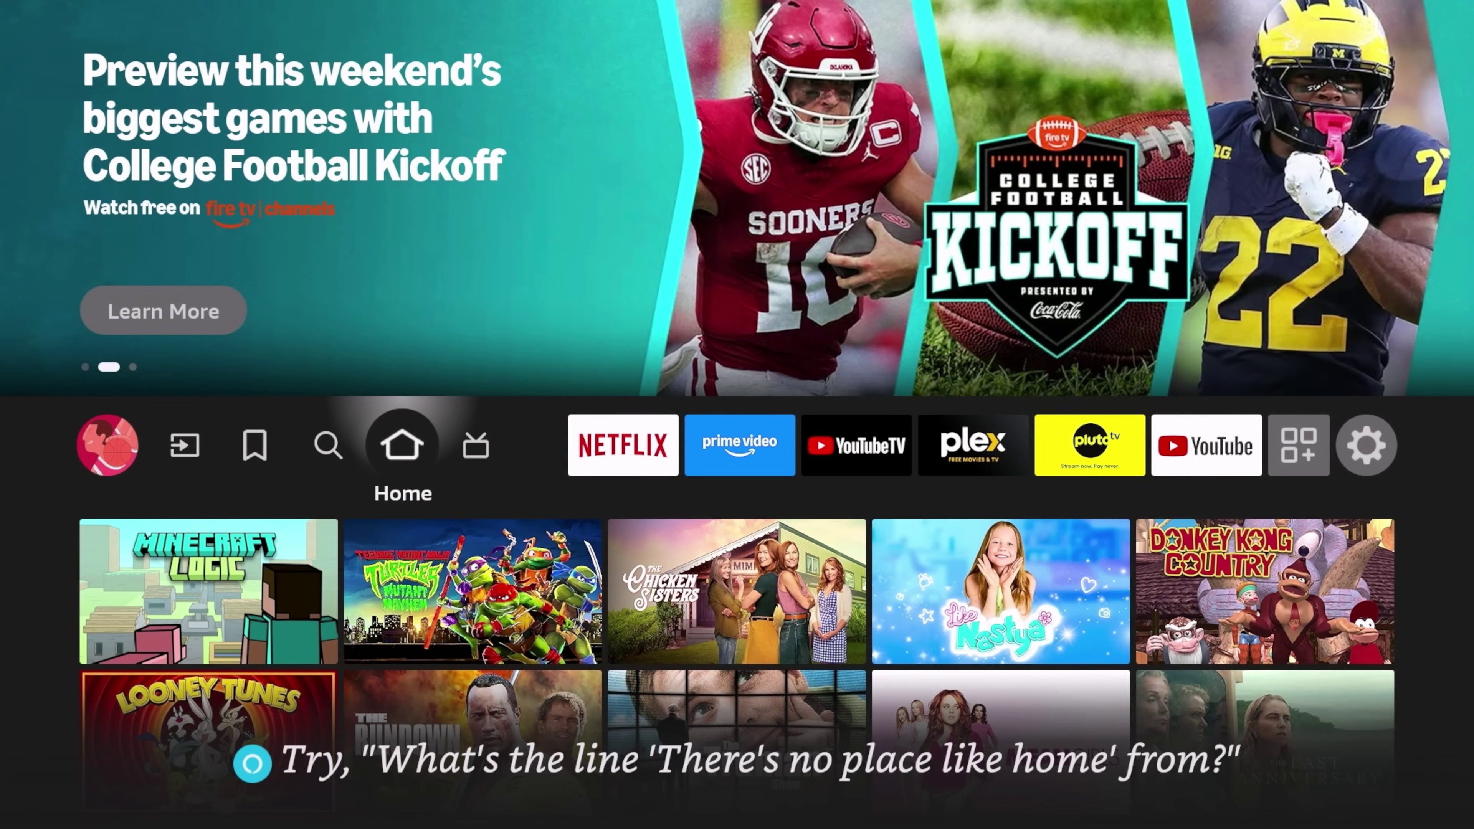
Step: Open the device settings from the home screen
{"action": "key", "text": "Right"}
{"action": "key", "text": "Right"}
{"action": "key", "text": "Right"}
{"action": "key", "text": "Right"}
{"action": "key", "text": "Right"}
{"action": "key", "text": "Right"}
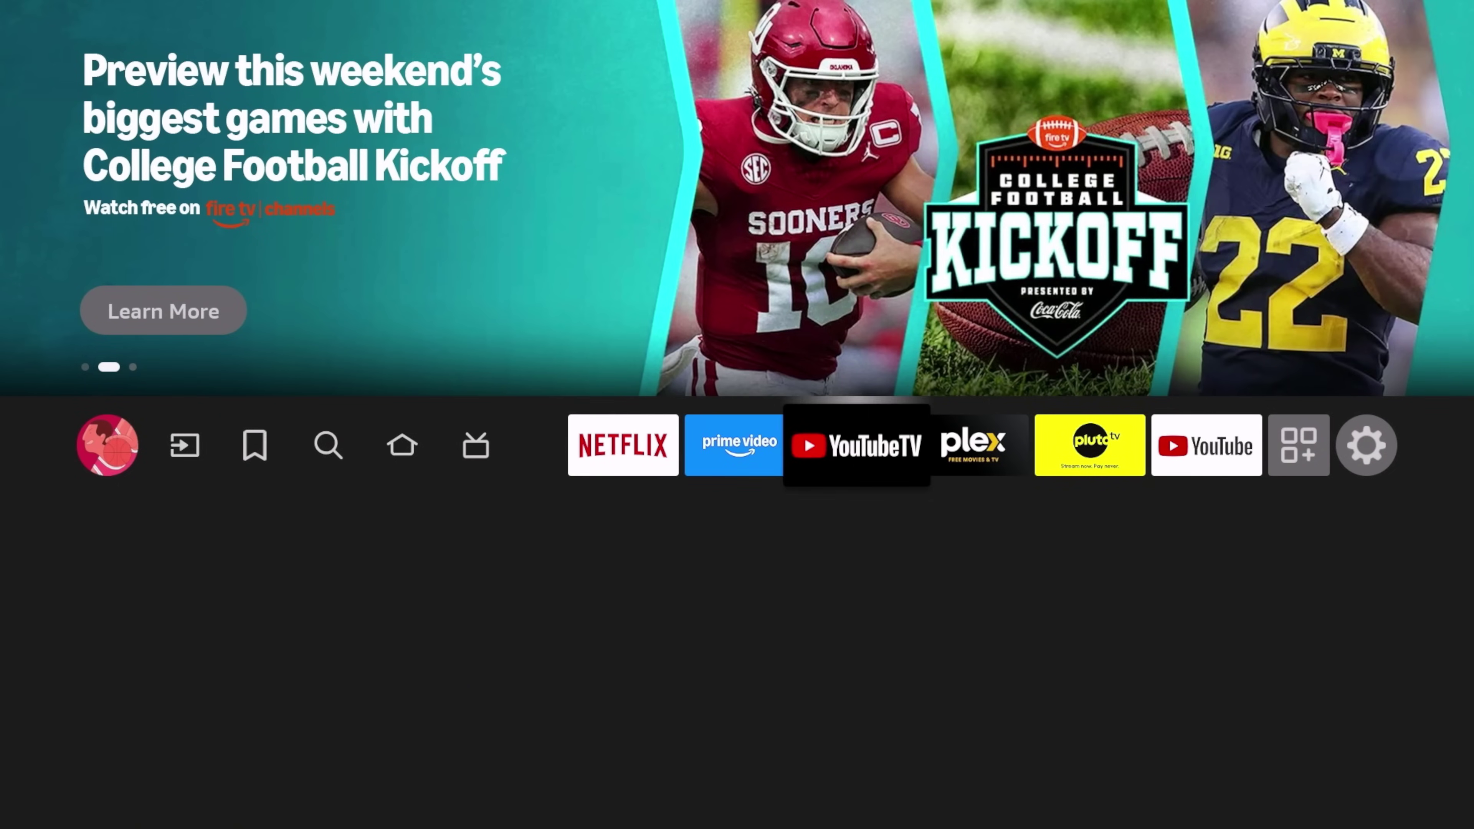
{"action": "key", "text": "Right"}
{"action": "key", "text": "Right"}
{"action": "key", "text": "Right"}
Step: Open the About page within the My Fire TV settings
{"action": "key", "text": "Down"}
{"action": "key", "text": "Right"}
{"action": "key", "text": "Right"}
{"action": "key", "text": "Return"}
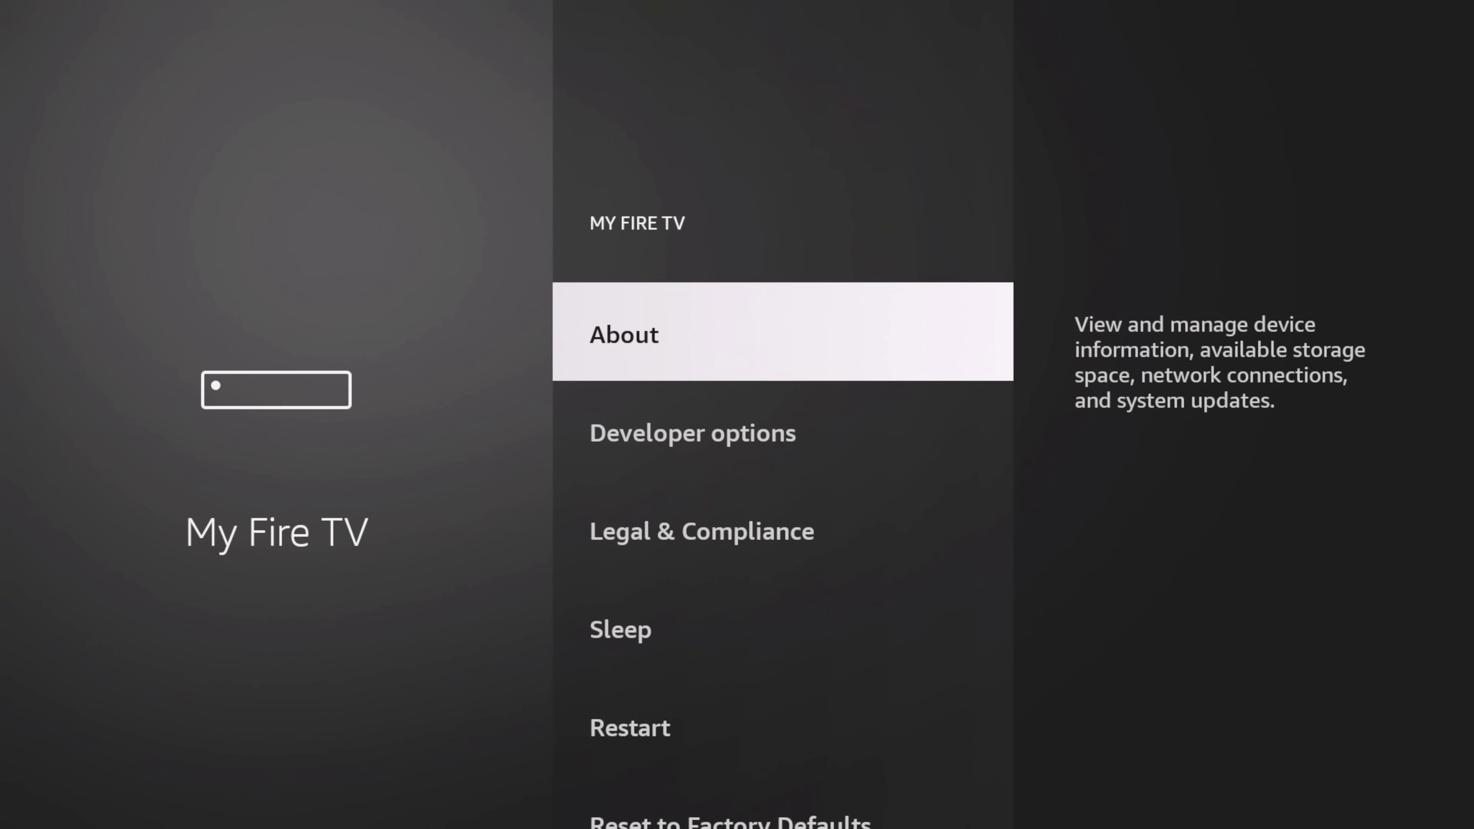
{"action": "key", "text": "Return"}
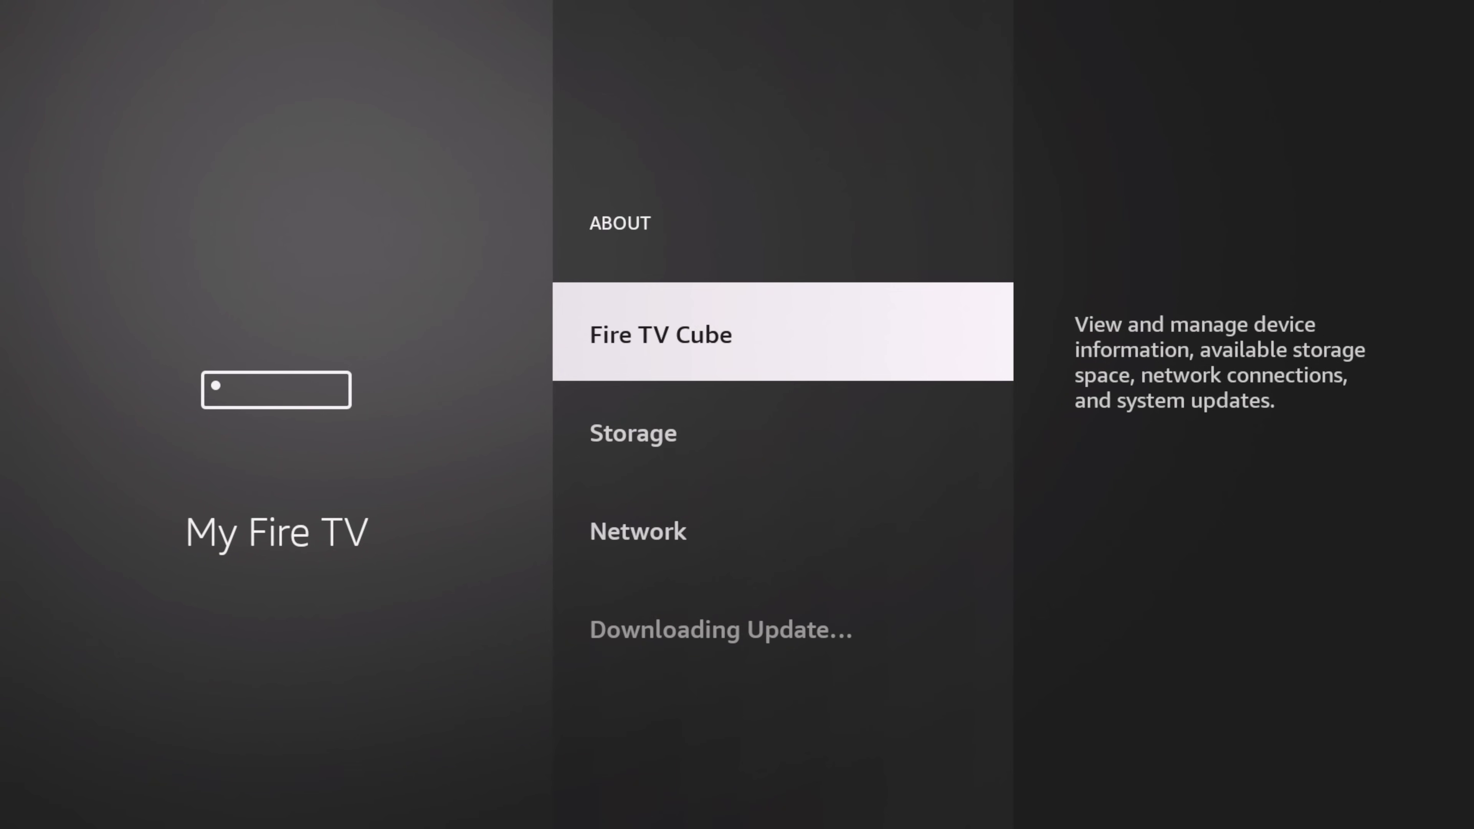
Step: Review the network and system update details in About, and reopen the page at the Fire TV Cube version information
{"action": "key", "text": "Down"}
{"action": "key", "text": "Down"}
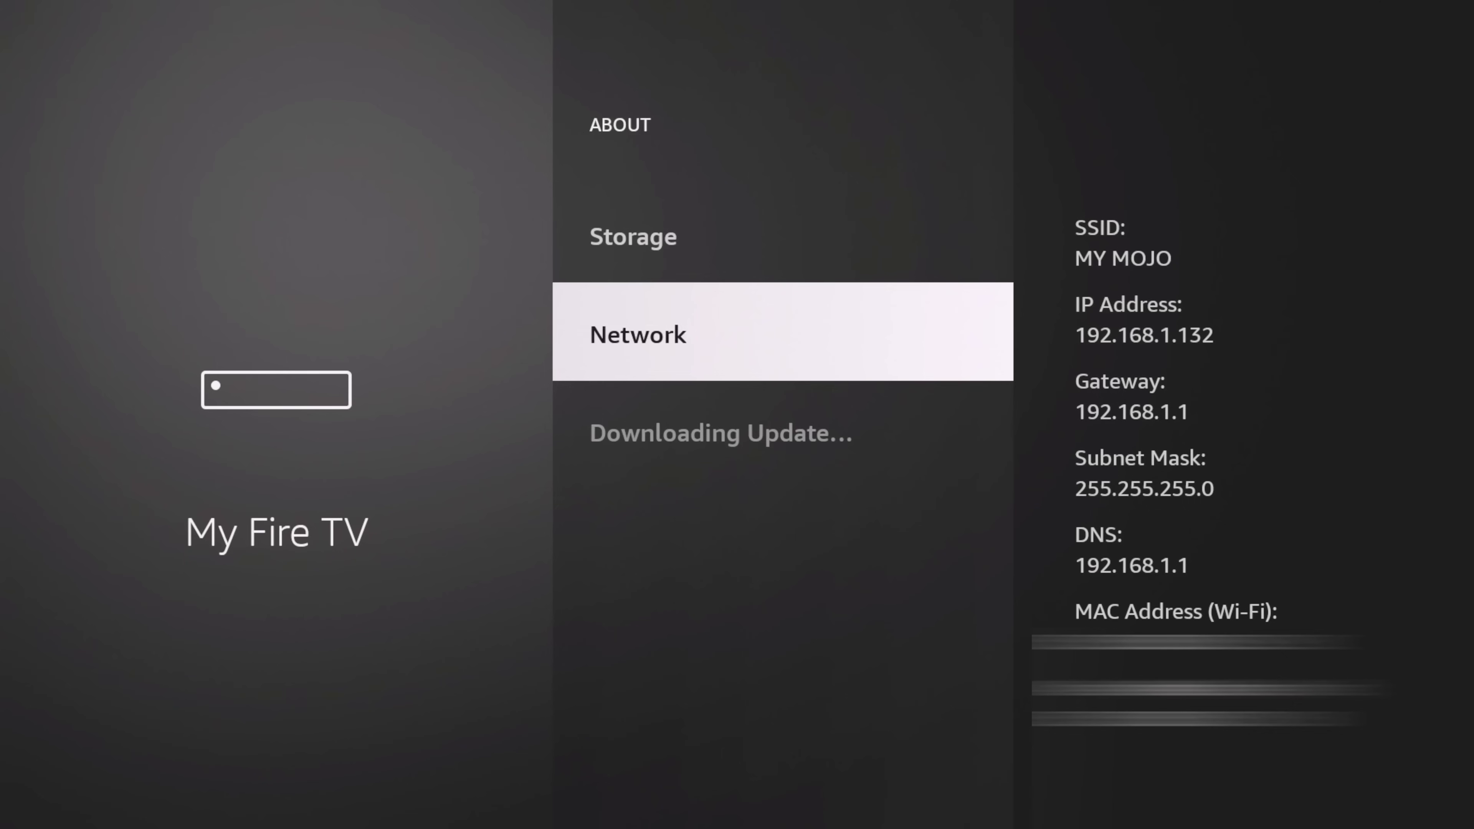
{"action": "key", "text": "Down"}
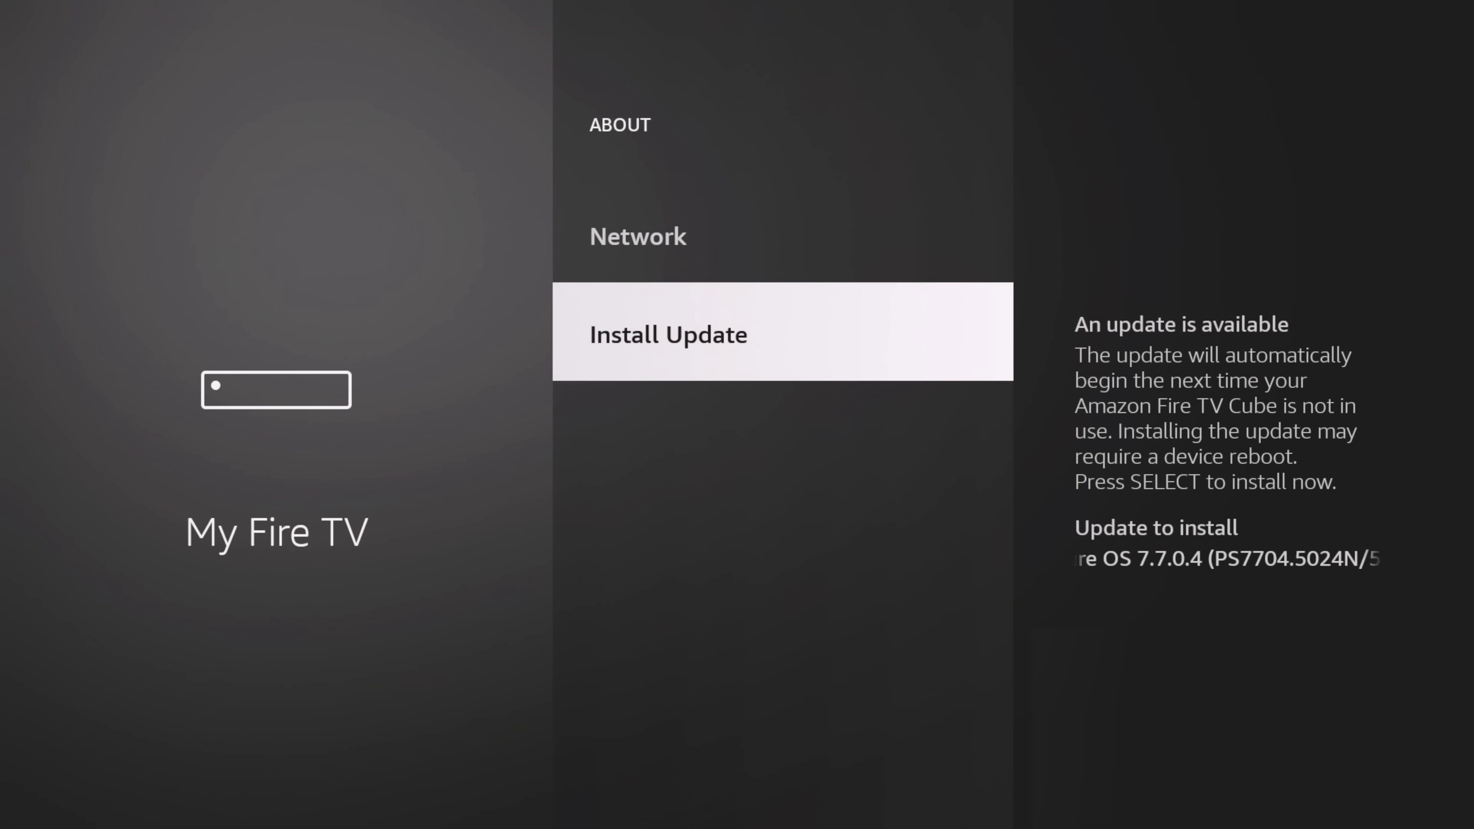
{"action": "key", "text": "Up"}
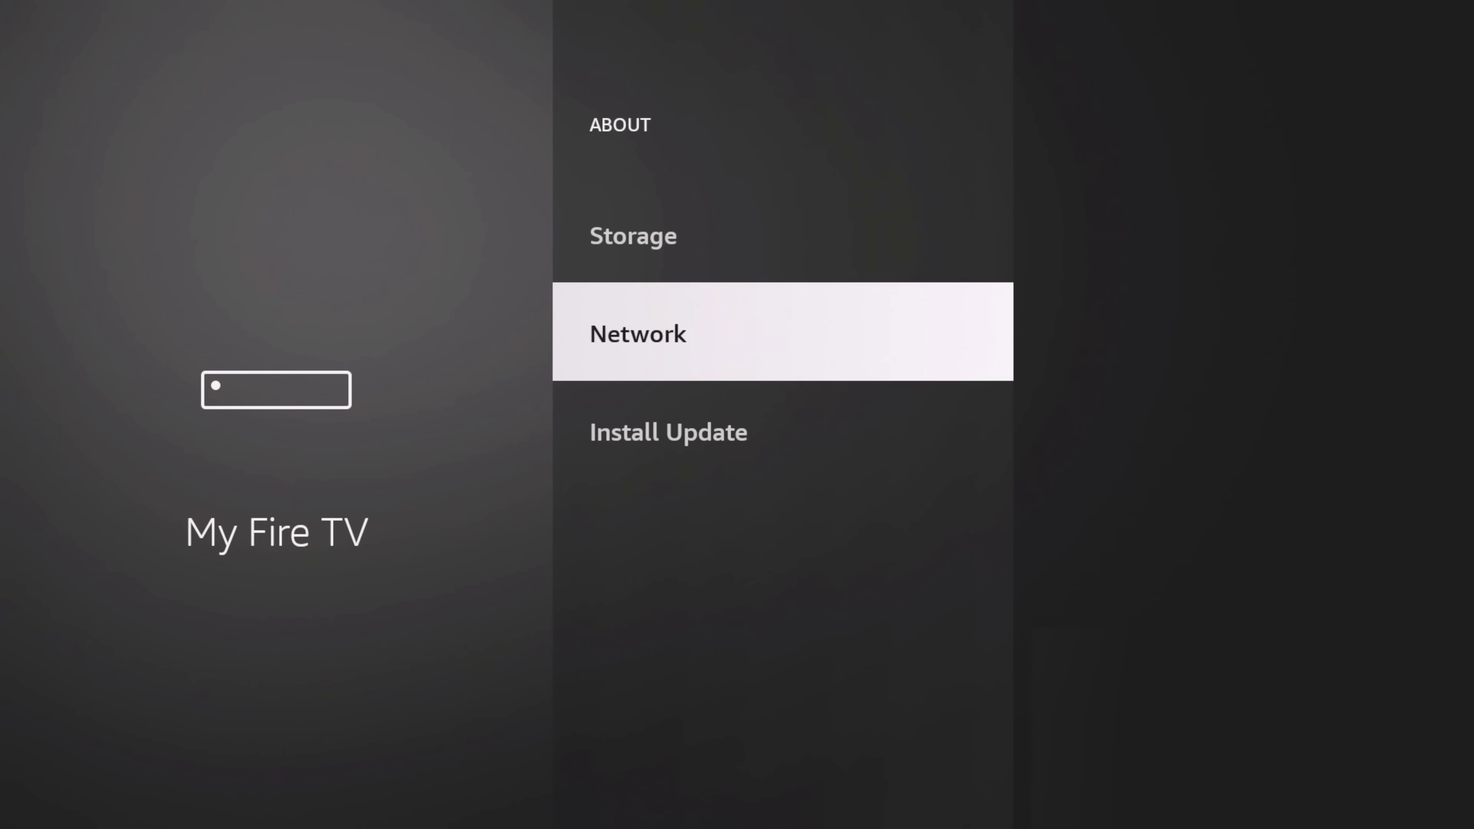
{"action": "key", "text": "Escape"}
{"action": "key", "text": "Return"}
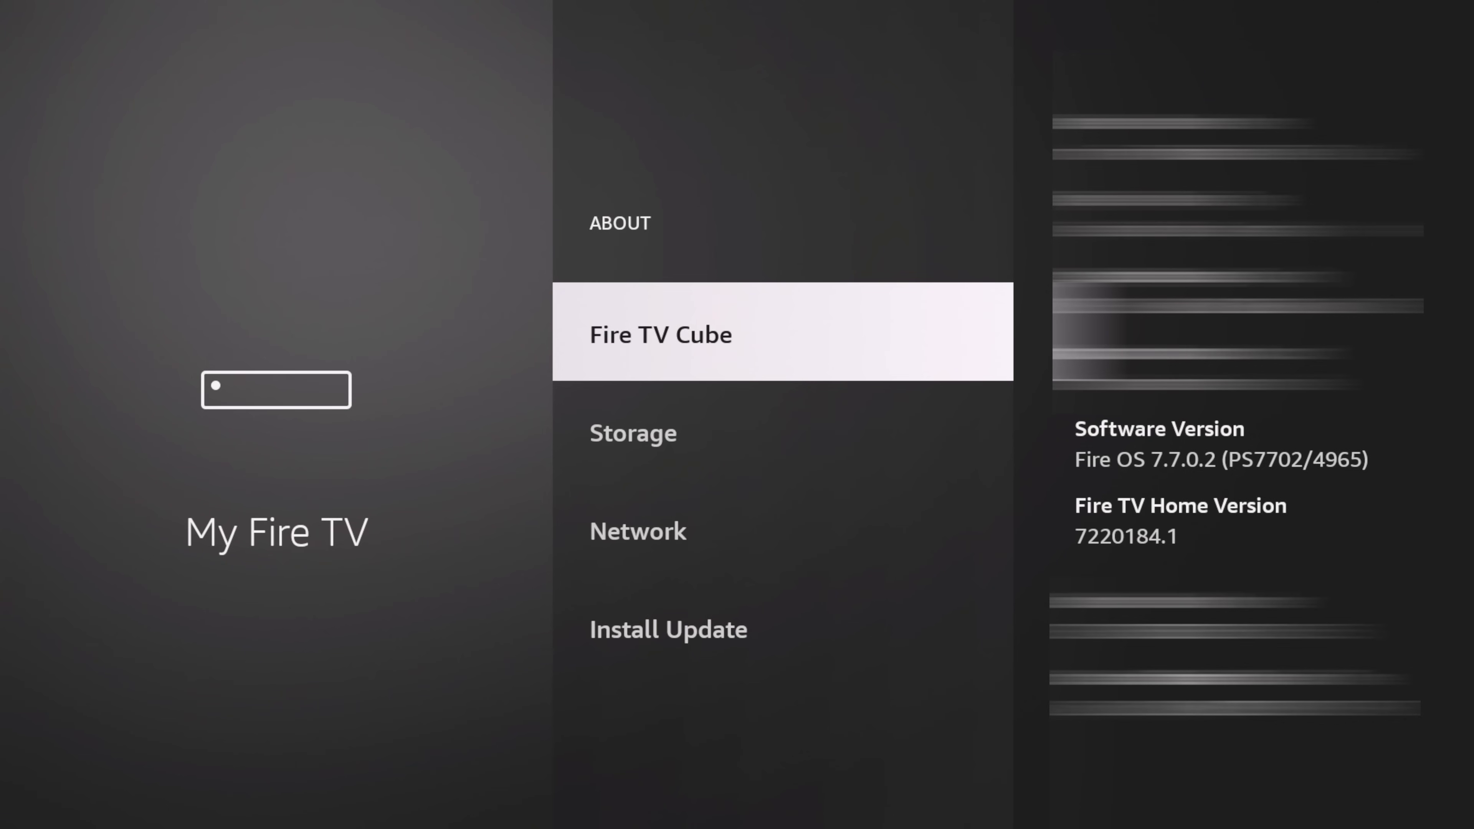
Step: Install the available Fire OS 7.7.0.4 system update on the Fire TV Cube
{"action": "key", "text": "Down"}
{"action": "key", "text": "Down"}
{"action": "key", "text": "Down"}
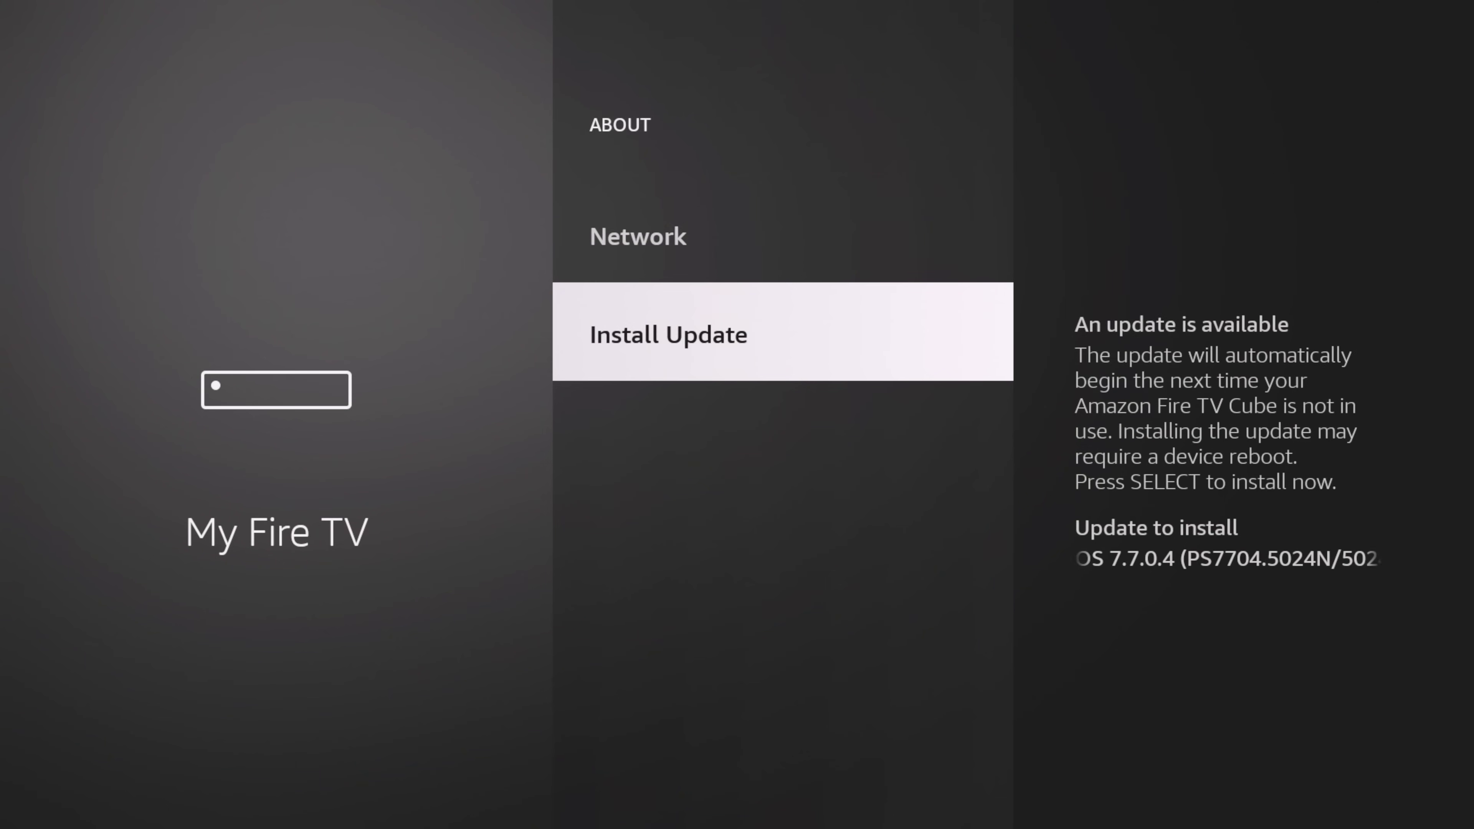
{"action": "key", "text": "Return"}
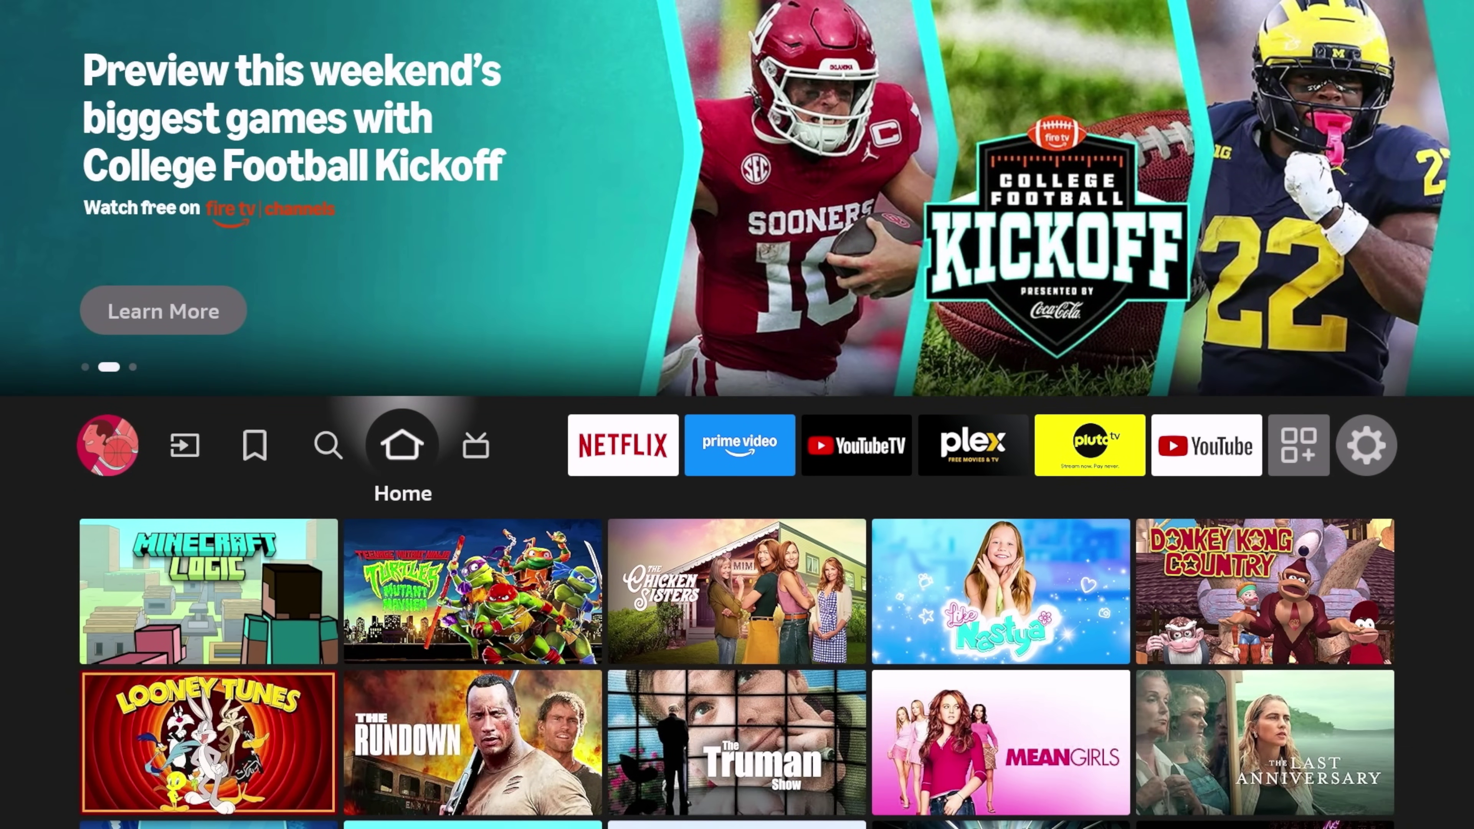
Step: Return to the device settings from the home screen
{"action": "key", "text": "Right"}
{"action": "key", "text": "Right"}
{"action": "key", "text": "Right"}
{"action": "key", "text": "Right"}
{"action": "key", "text": "Right"}
{"action": "key", "text": "Right"}
{"action": "key", "text": "Right"}
{"action": "key", "text": "Right"}
{"action": "key", "text": "Right"}
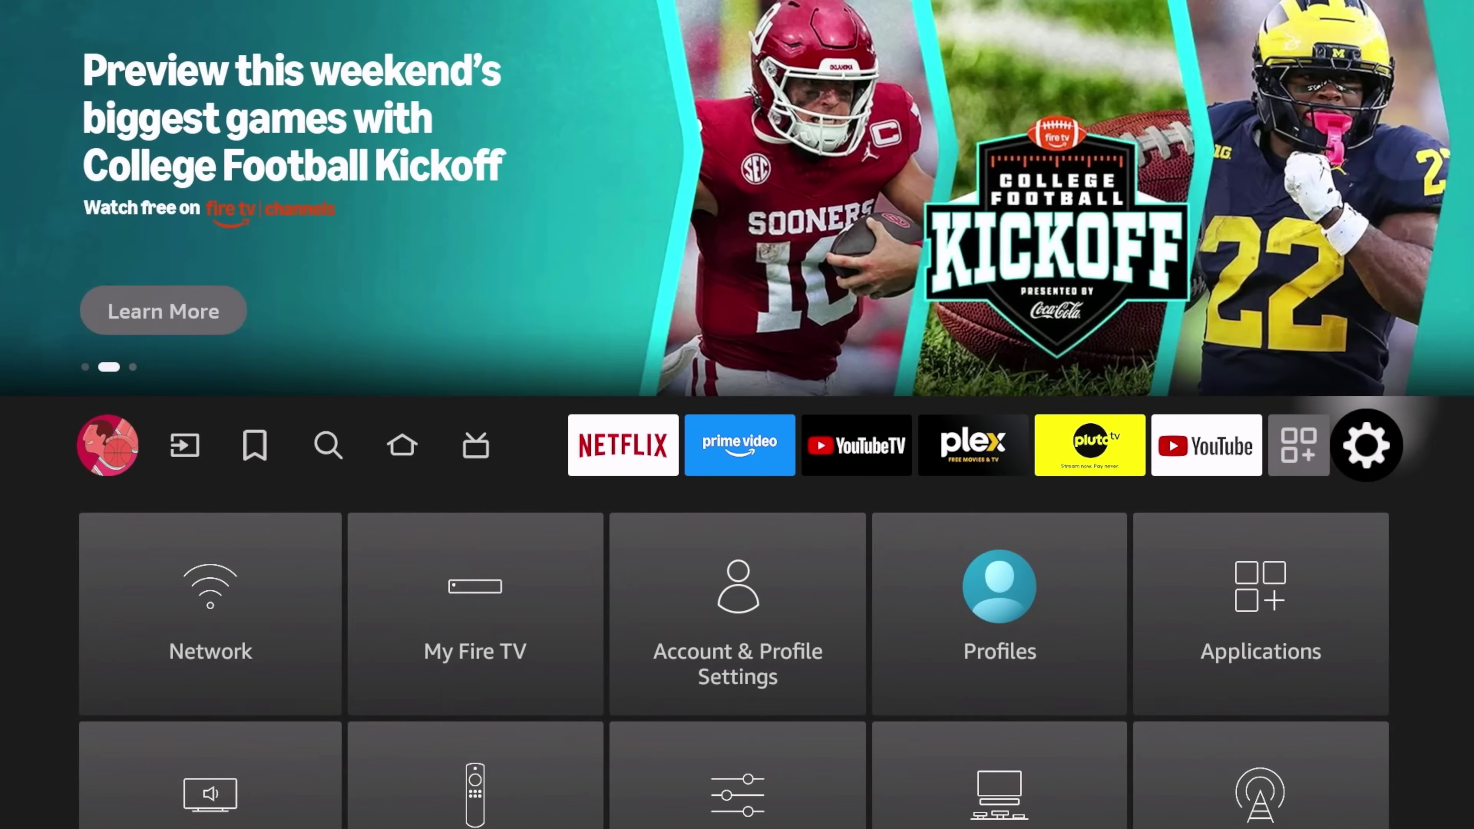
Step: Open About in My Fire TV to view the installed Fire OS and Fire TV home versions
{"action": "key", "text": "Down"}
{"action": "key", "text": "Down"}
{"action": "key", "text": "Right"}
{"action": "key", "text": "Up"}
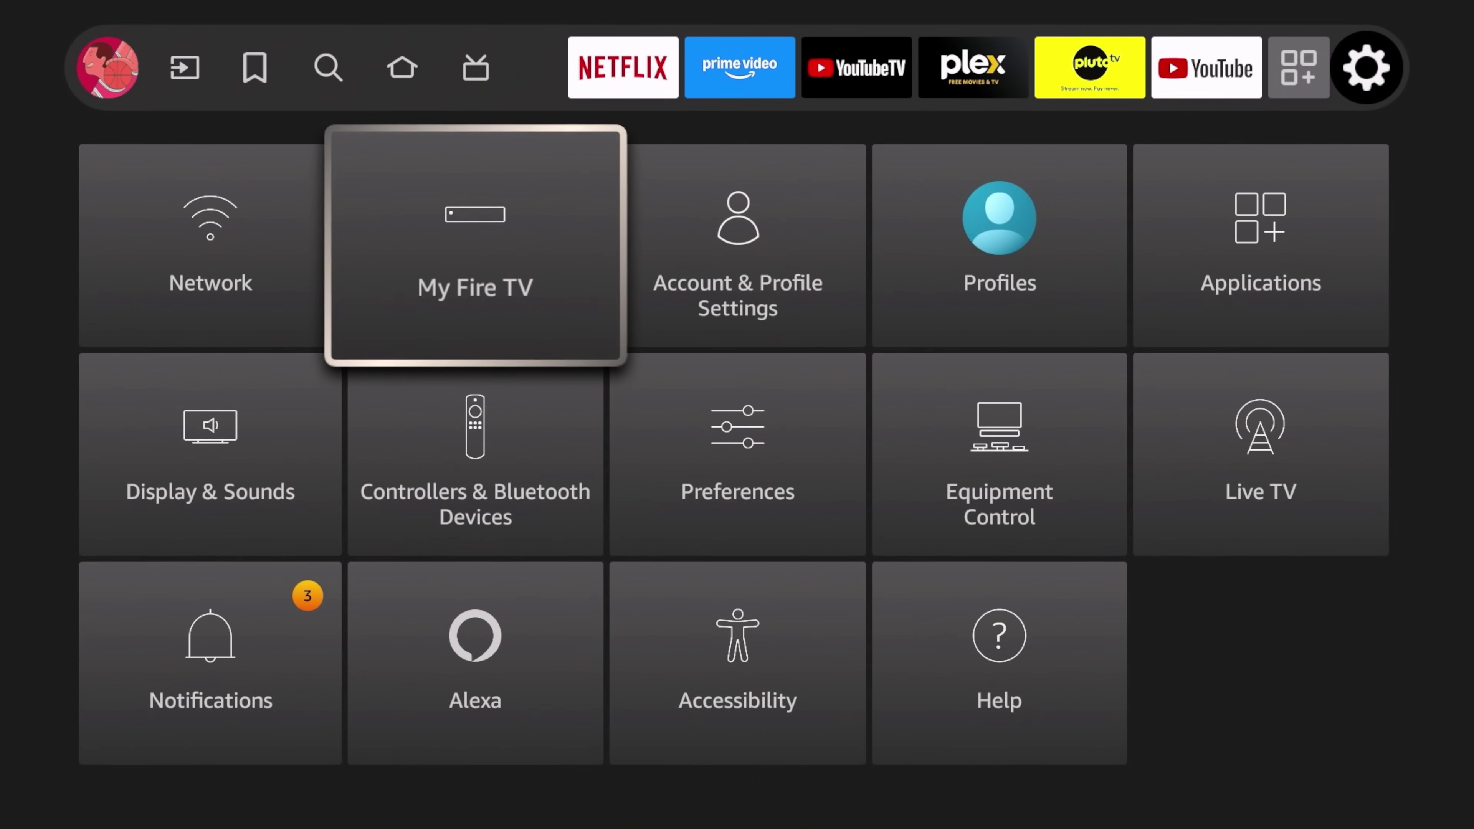
{"action": "key", "text": "Return"}
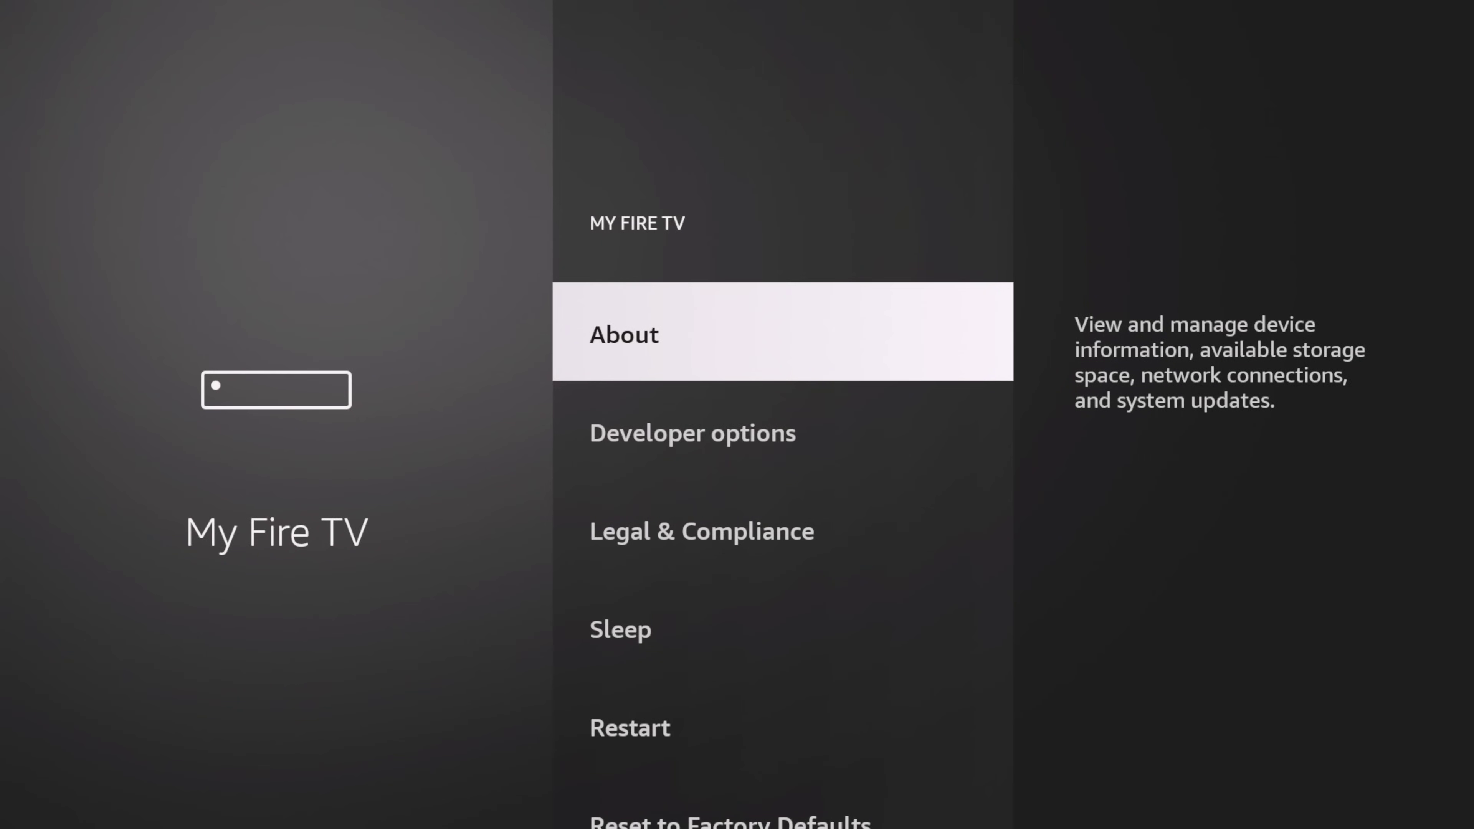
{"action": "key", "text": "Return"}
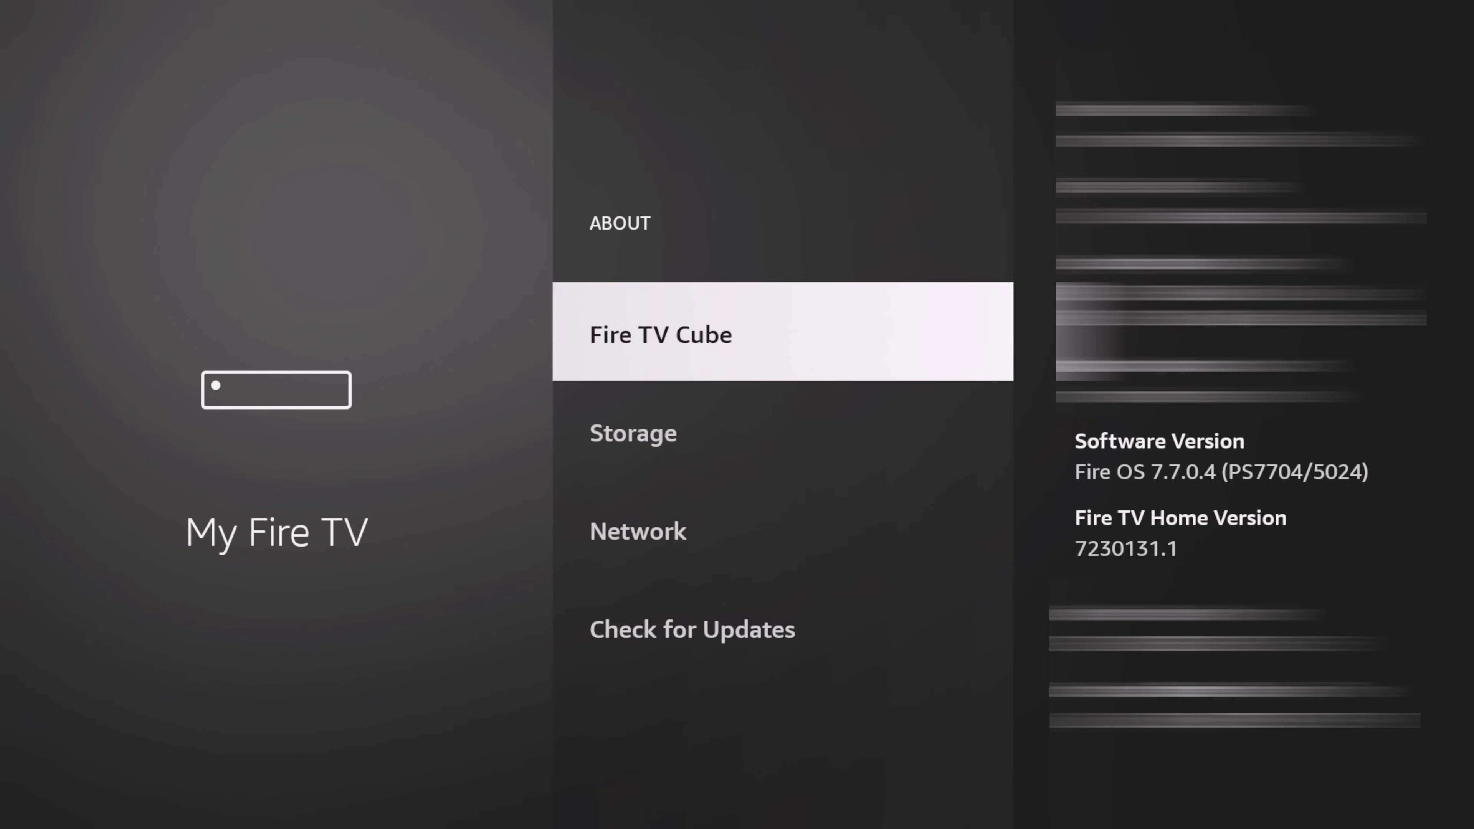
Step: Check the Fire TV Cube for further system updates and go back to the device version details
{"action": "key", "text": "Down"}
{"action": "key", "text": "Down"}
{"action": "key", "text": "Down"}
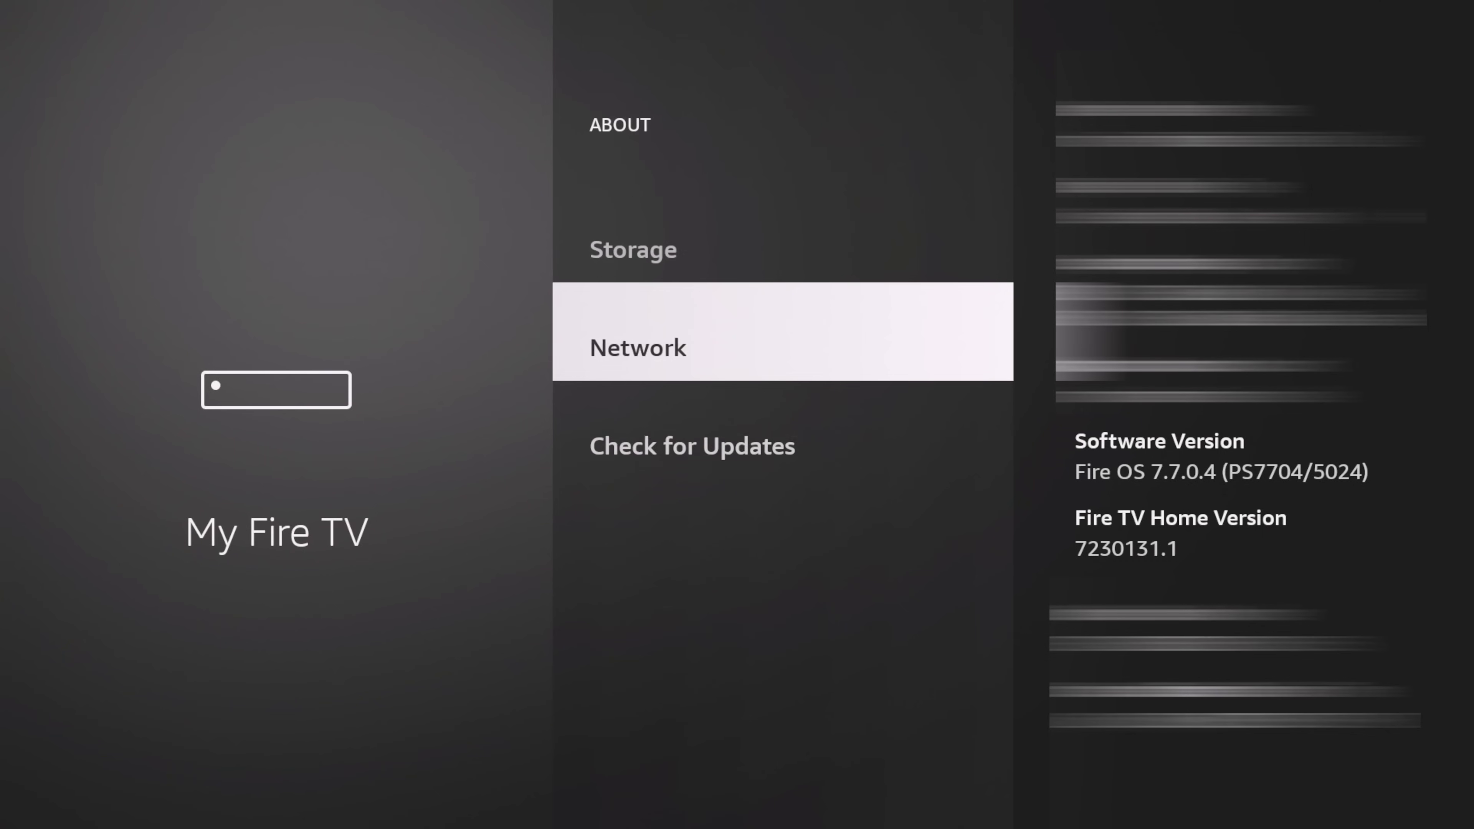
{"action": "key", "text": "Return"}
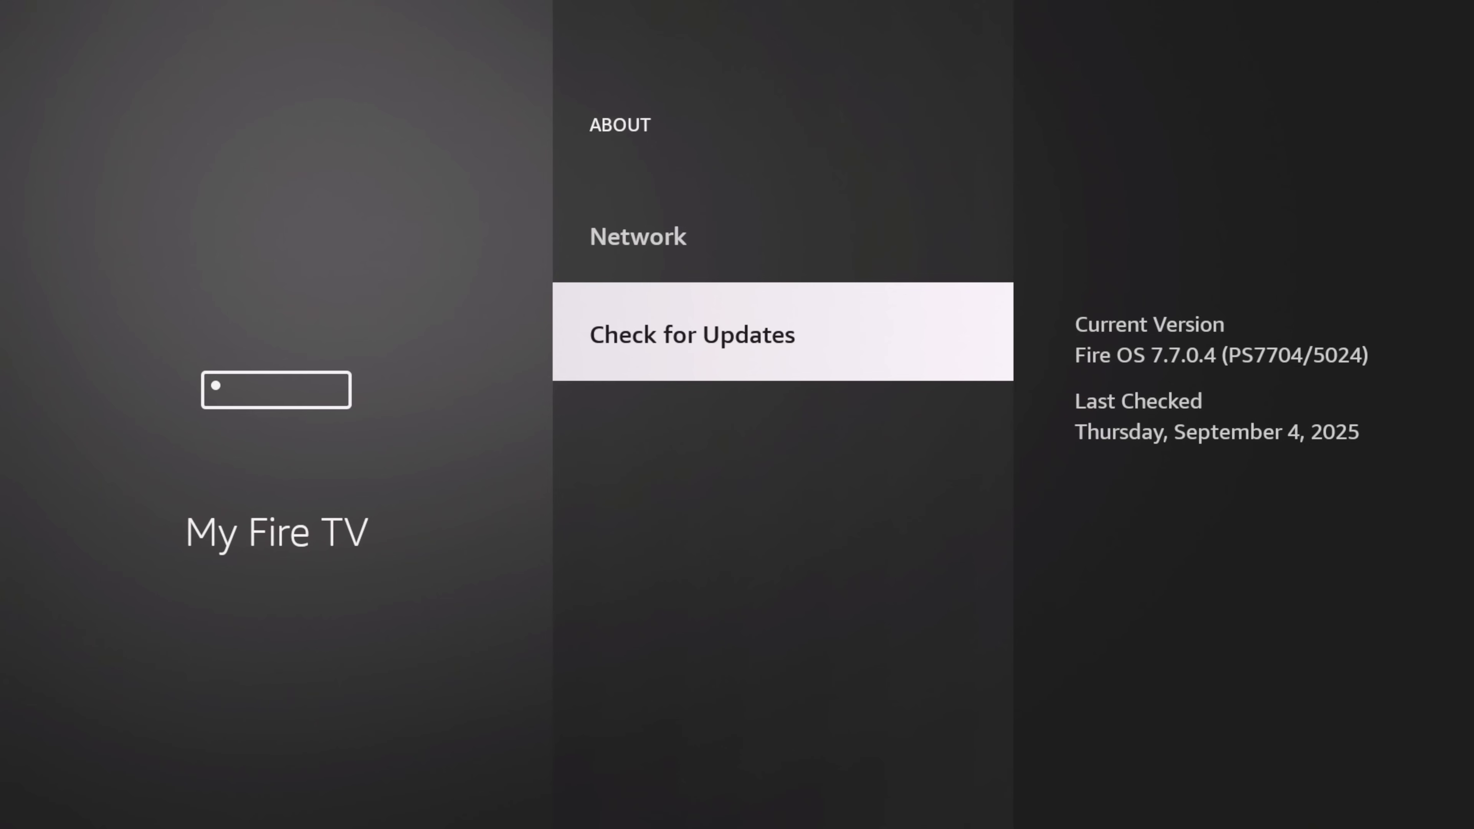
{"action": "key", "text": "Return"}
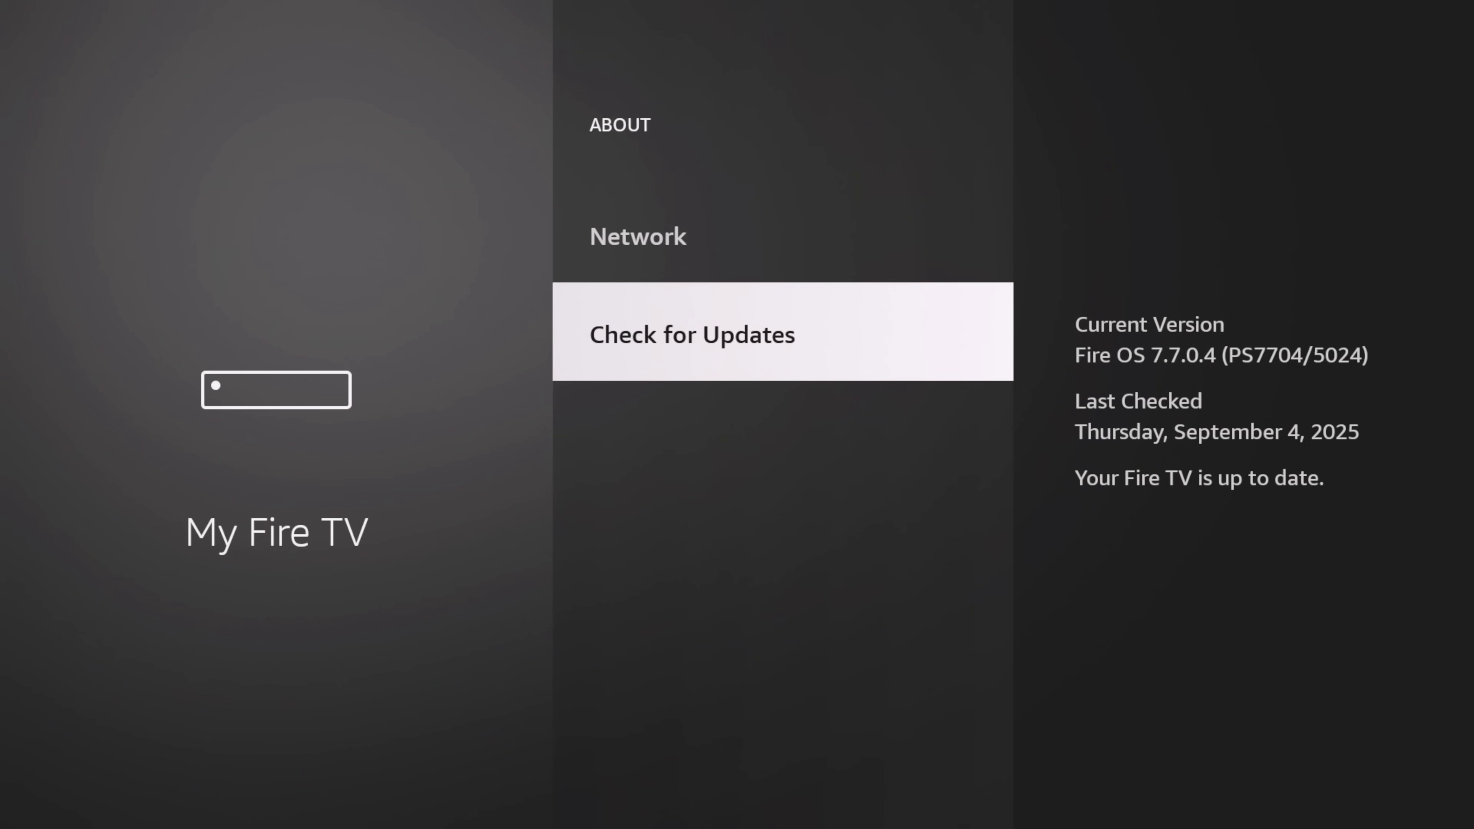
{"action": "key", "text": "Up"}
{"action": "key", "text": "Up"}
{"action": "key", "text": "Up"}
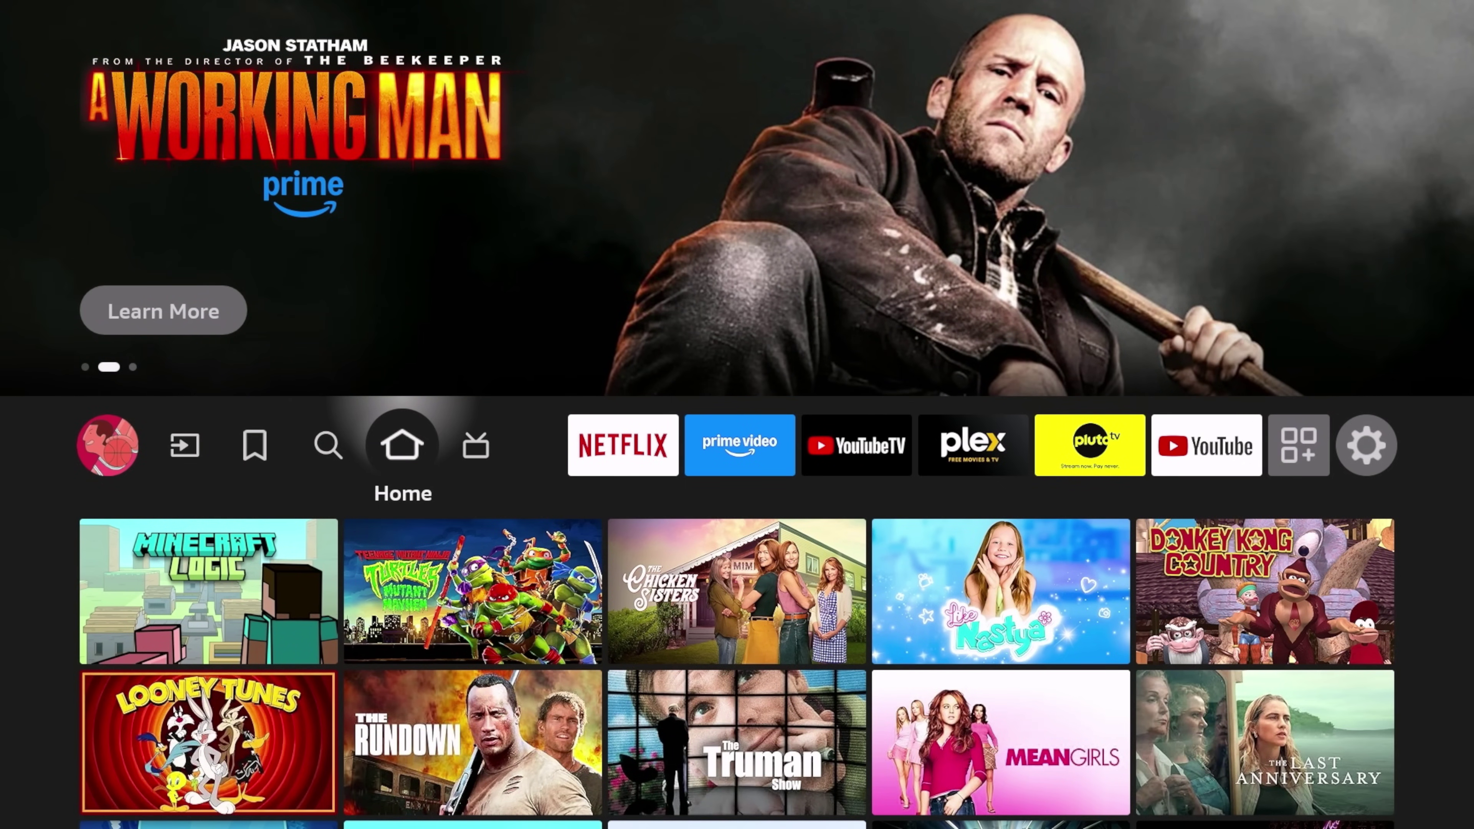
Step: Bring up the setting categories again from the home screen
{"action": "key", "text": "Right"}
{"action": "key", "text": "Right"}
{"action": "key", "text": "Right"}
{"action": "key", "text": "Right"}
{"action": "key", "text": "Right"}
{"action": "key", "text": "Right"}
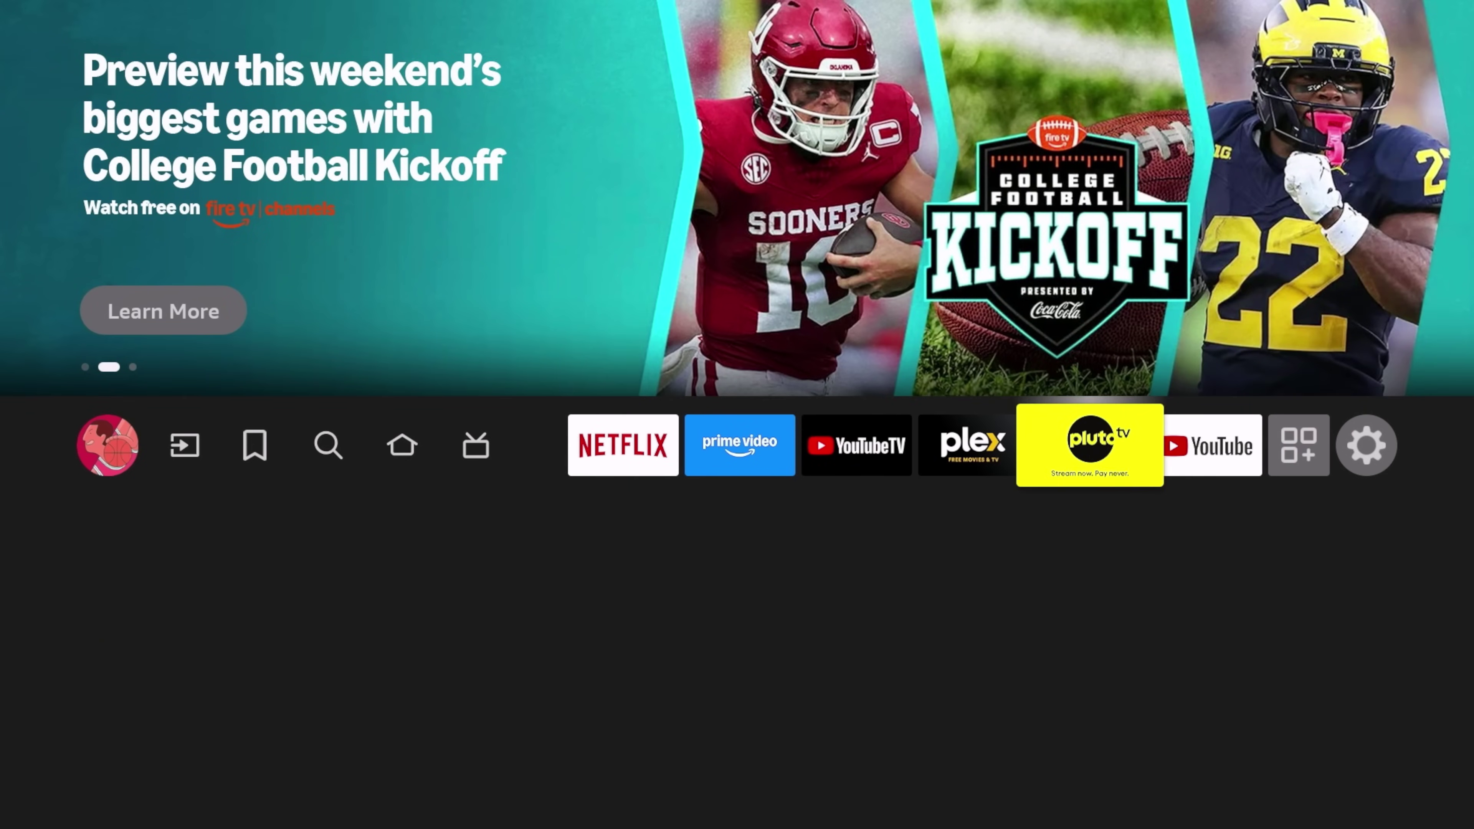
{"action": "key", "text": "Right"}
{"action": "key", "text": "Right"}
{"action": "key", "text": "Right"}
Step: Open the Applications settings
{"action": "key", "text": "Down"}
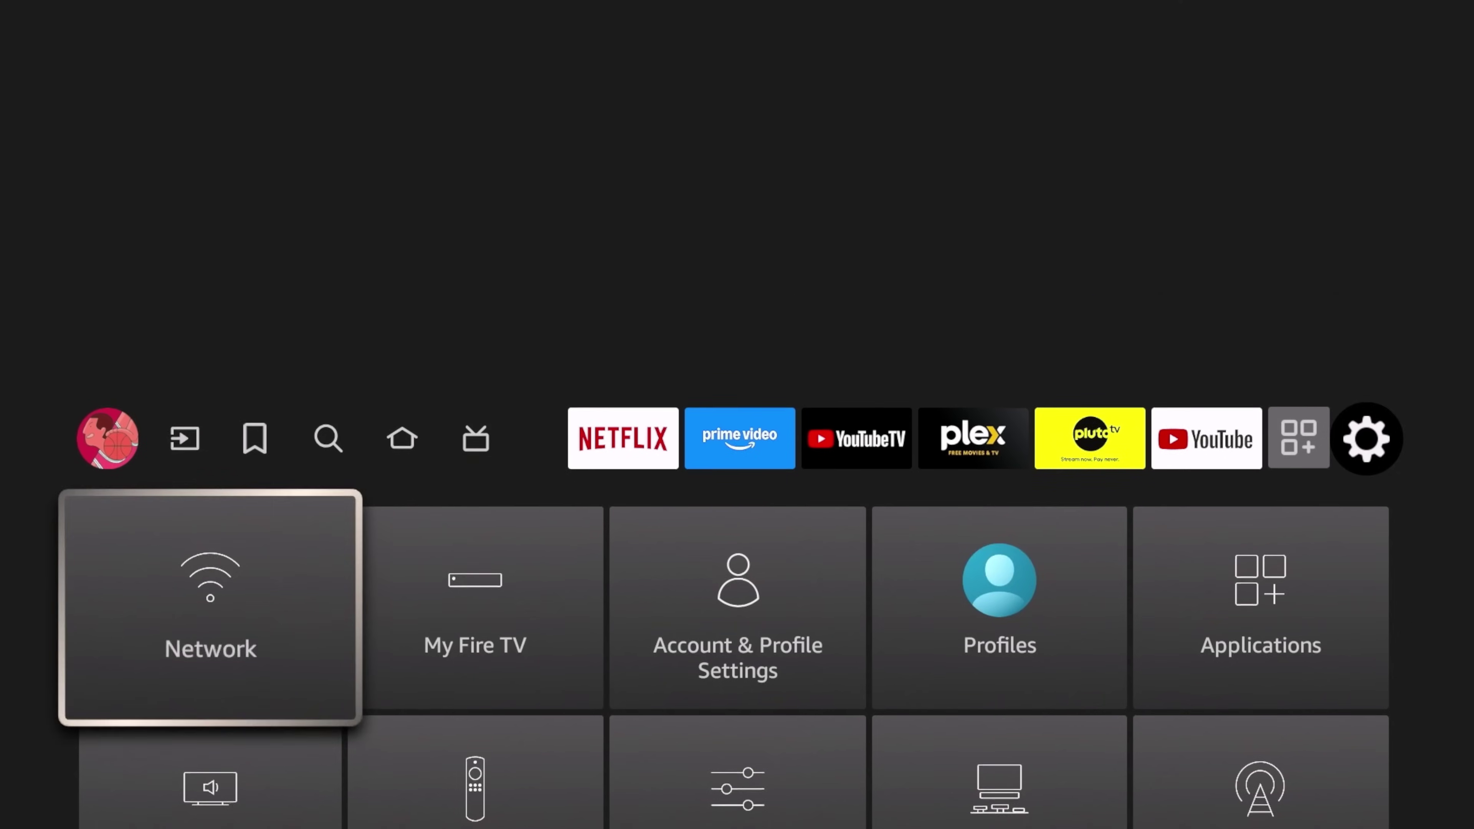
{"action": "key", "text": "Right"}
{"action": "key", "text": "Right"}
{"action": "key", "text": "Right"}
{"action": "key", "text": "Right"}
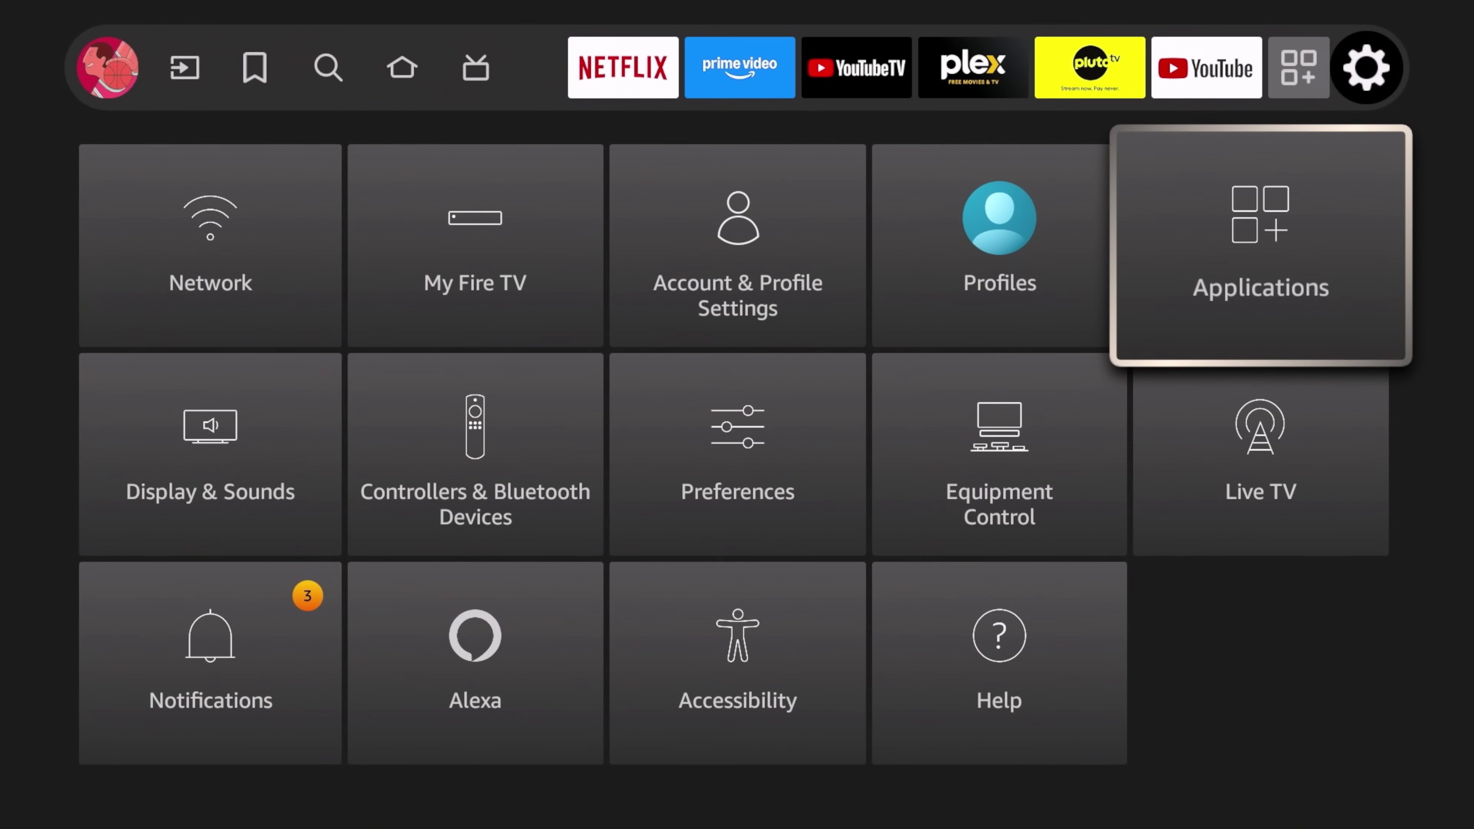
{"action": "key", "text": "Return"}
Step: Examine the options in the Applications settings, including the one that clears all application caches
{"action": "key", "text": "Down"}
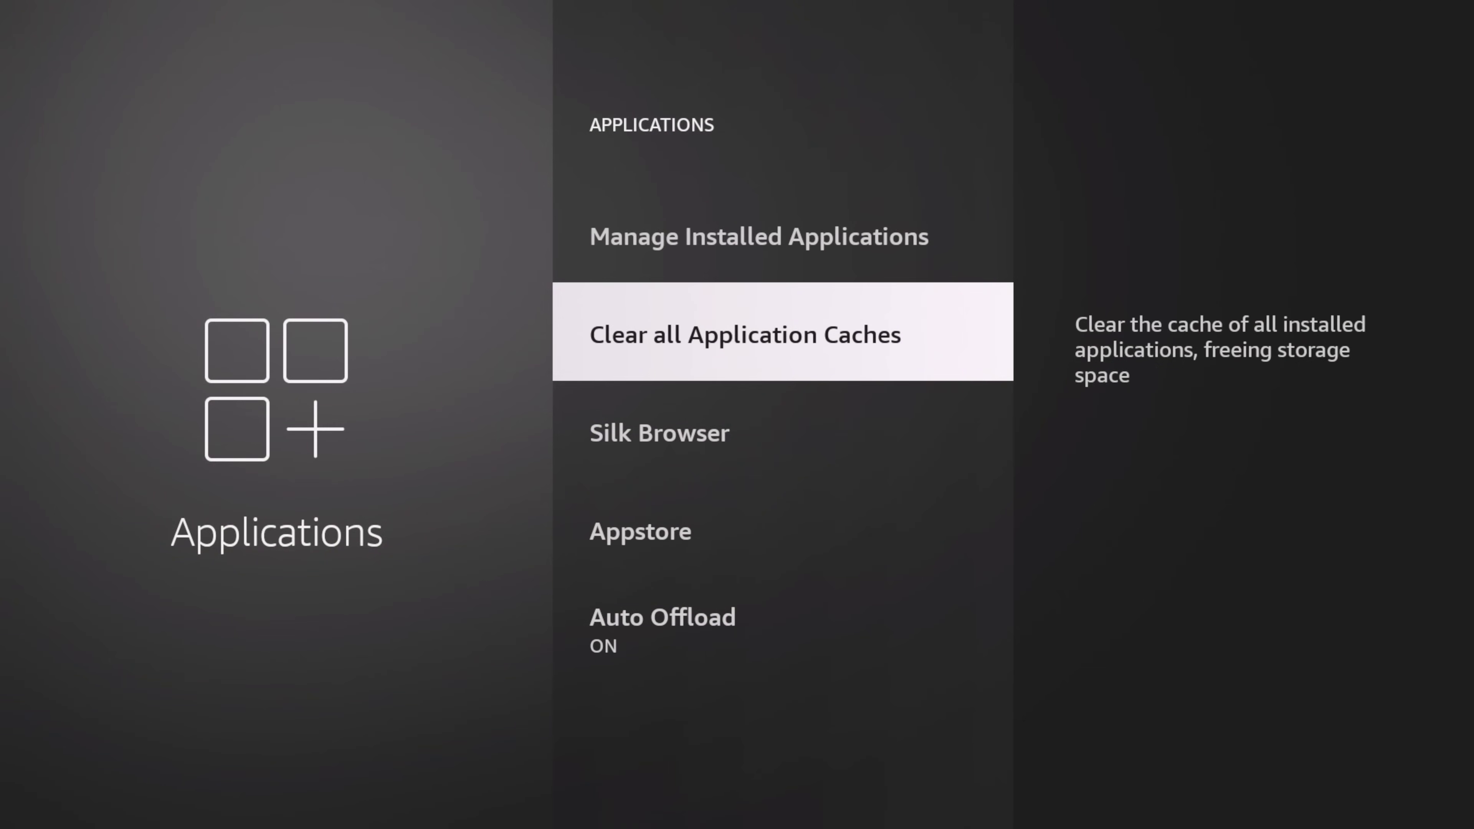
{"action": "key", "text": "Up"}
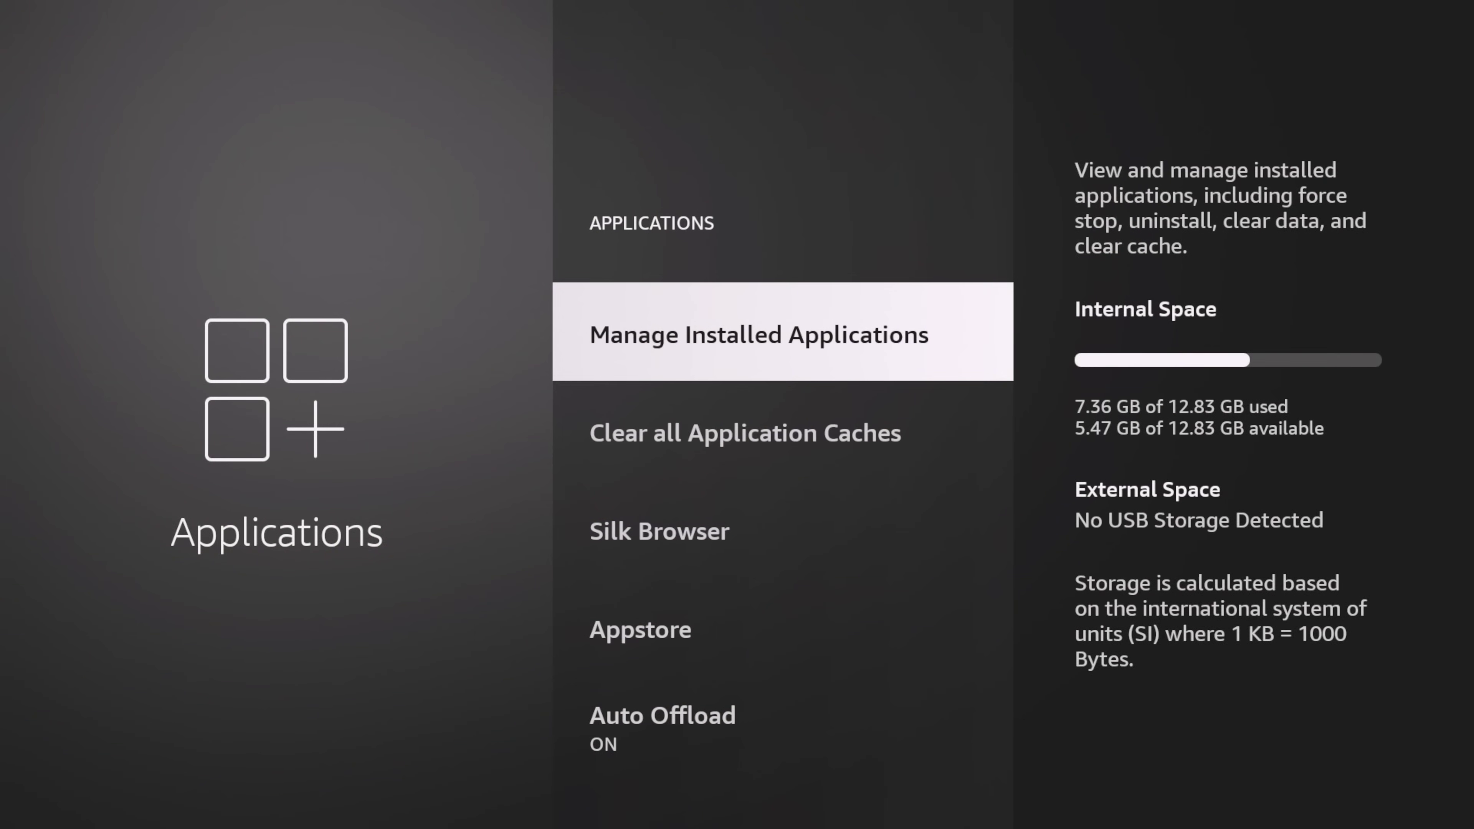
{"action": "key", "text": "Down"}
{"action": "key", "text": "Down"}
{"action": "key", "text": "Down"}
{"action": "key", "text": "Down"}
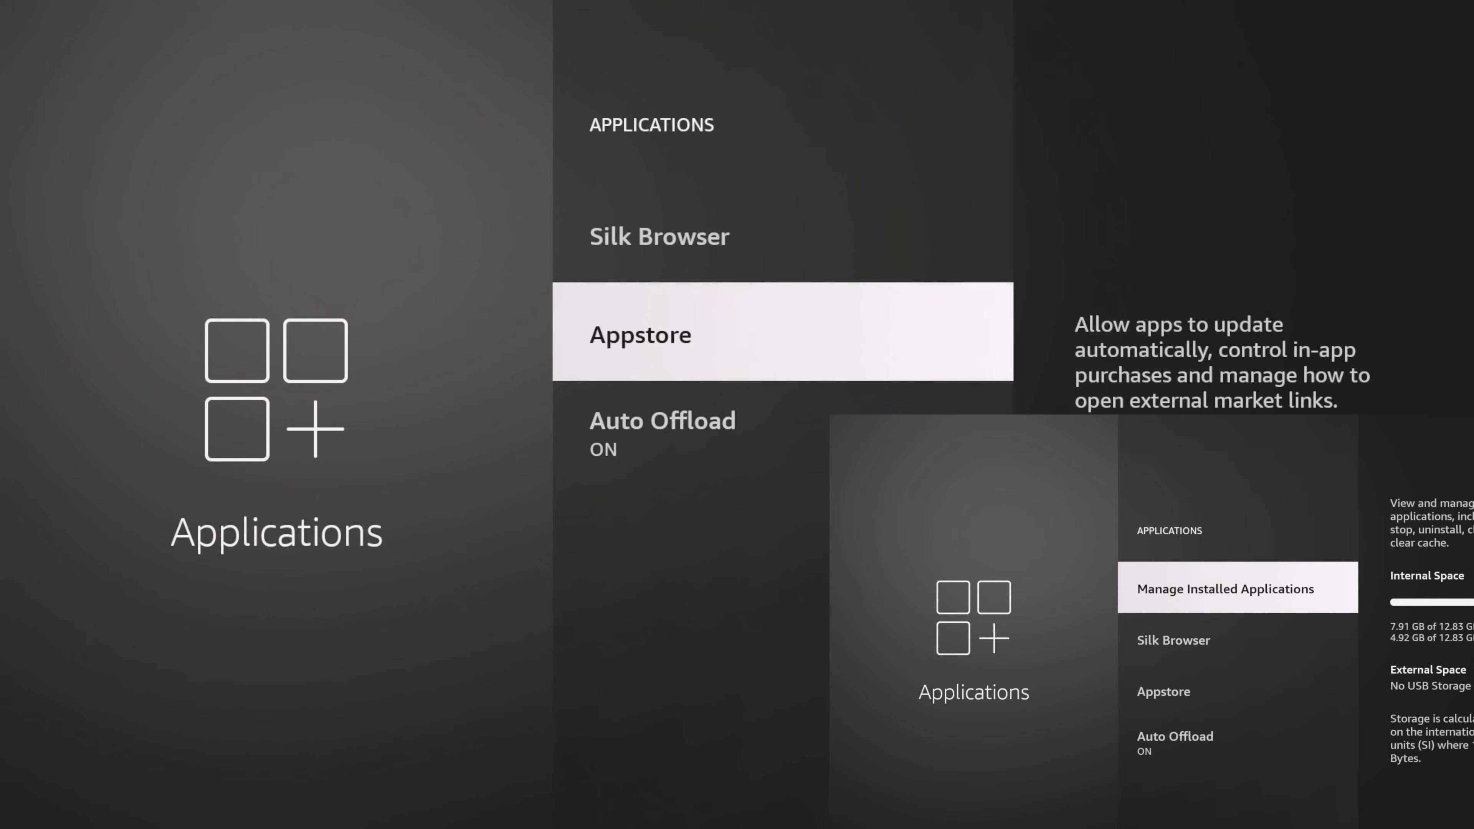
{"action": "key", "text": "Up"}
{"action": "key", "text": "Up"}
{"action": "key", "text": "Up"}
{"action": "key", "text": "Up"}
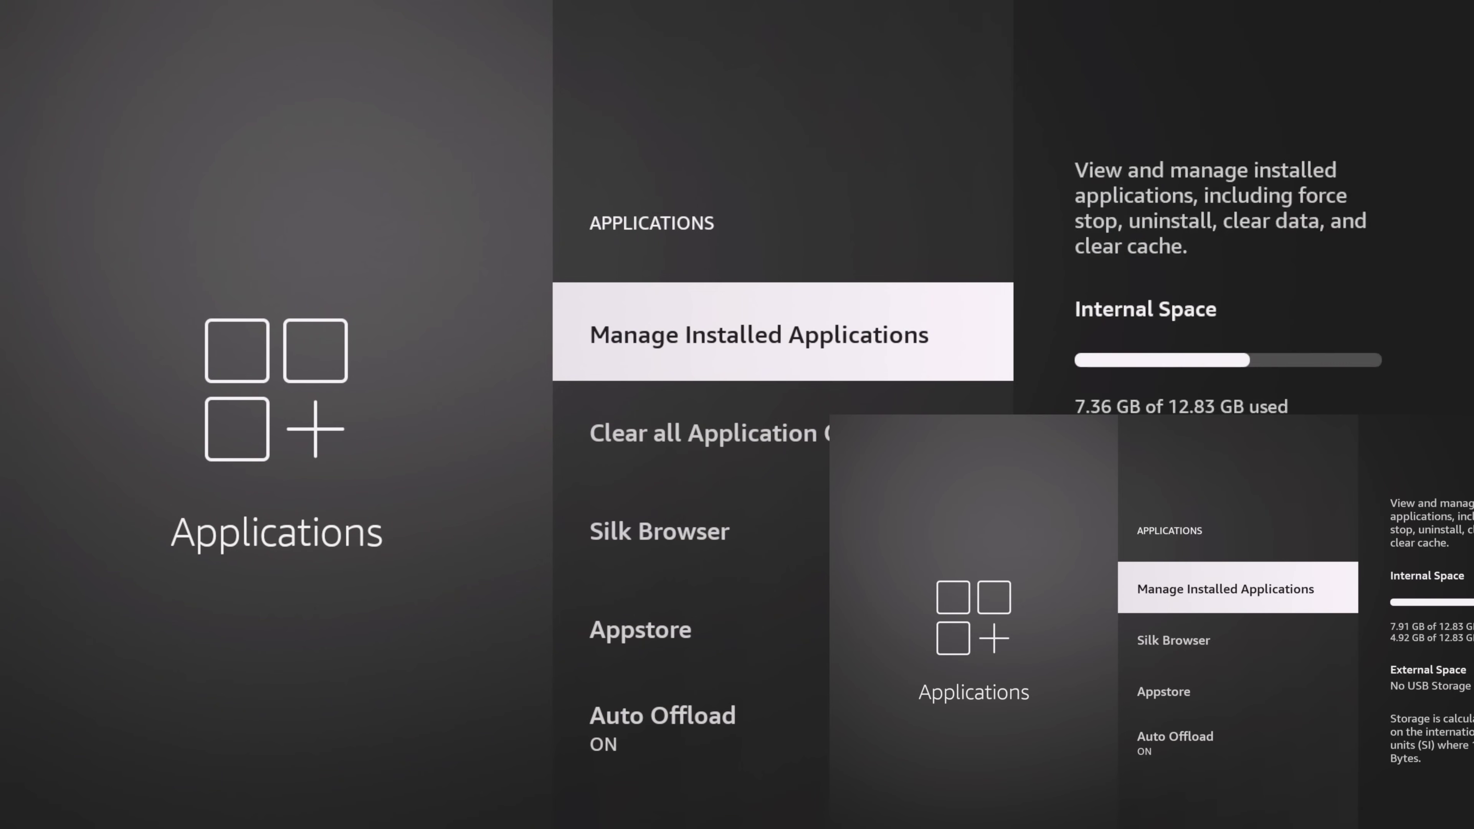
{"action": "key", "text": "Down"}
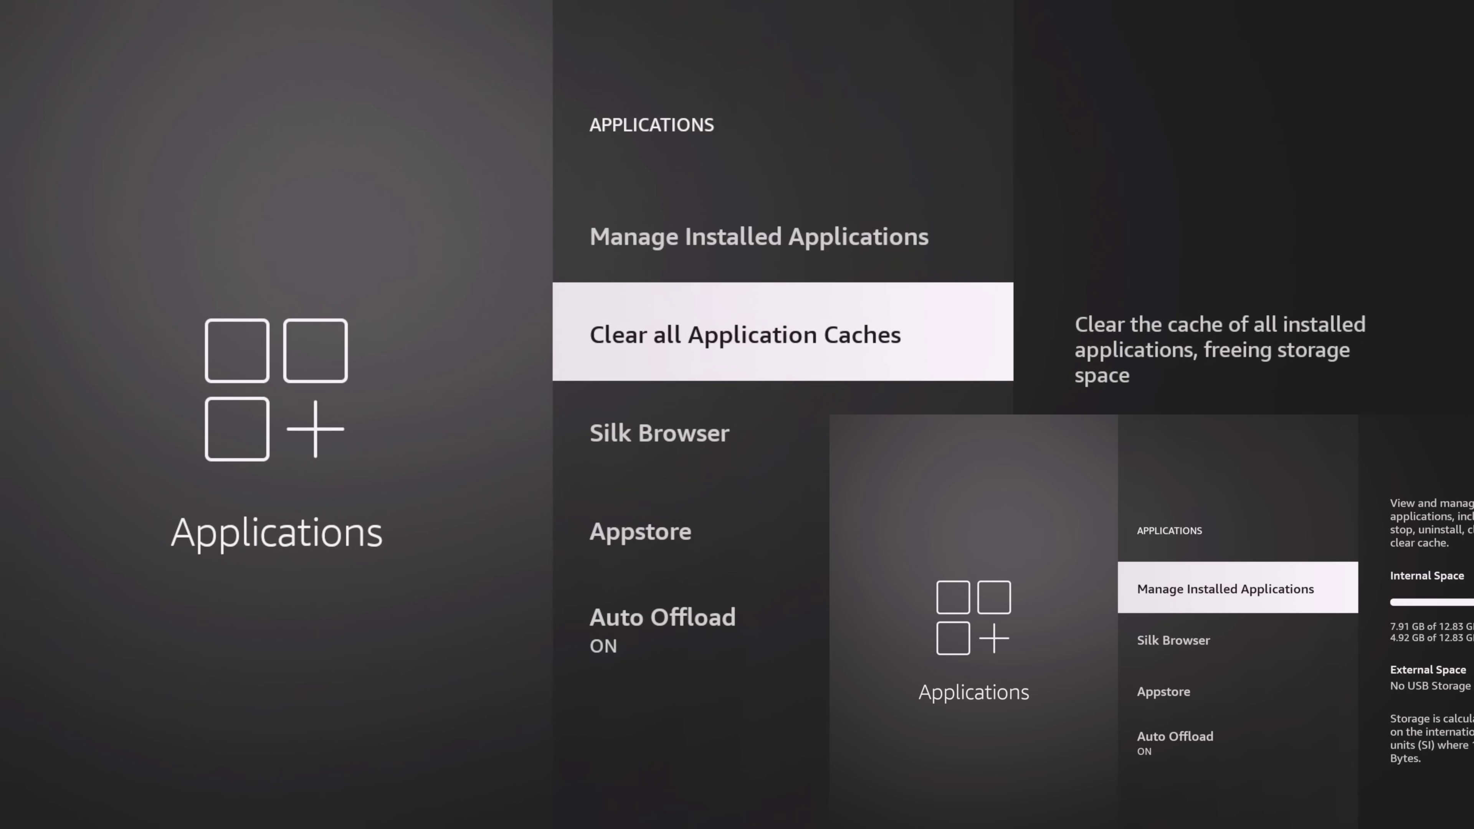
{"action": "key", "text": "Up"}
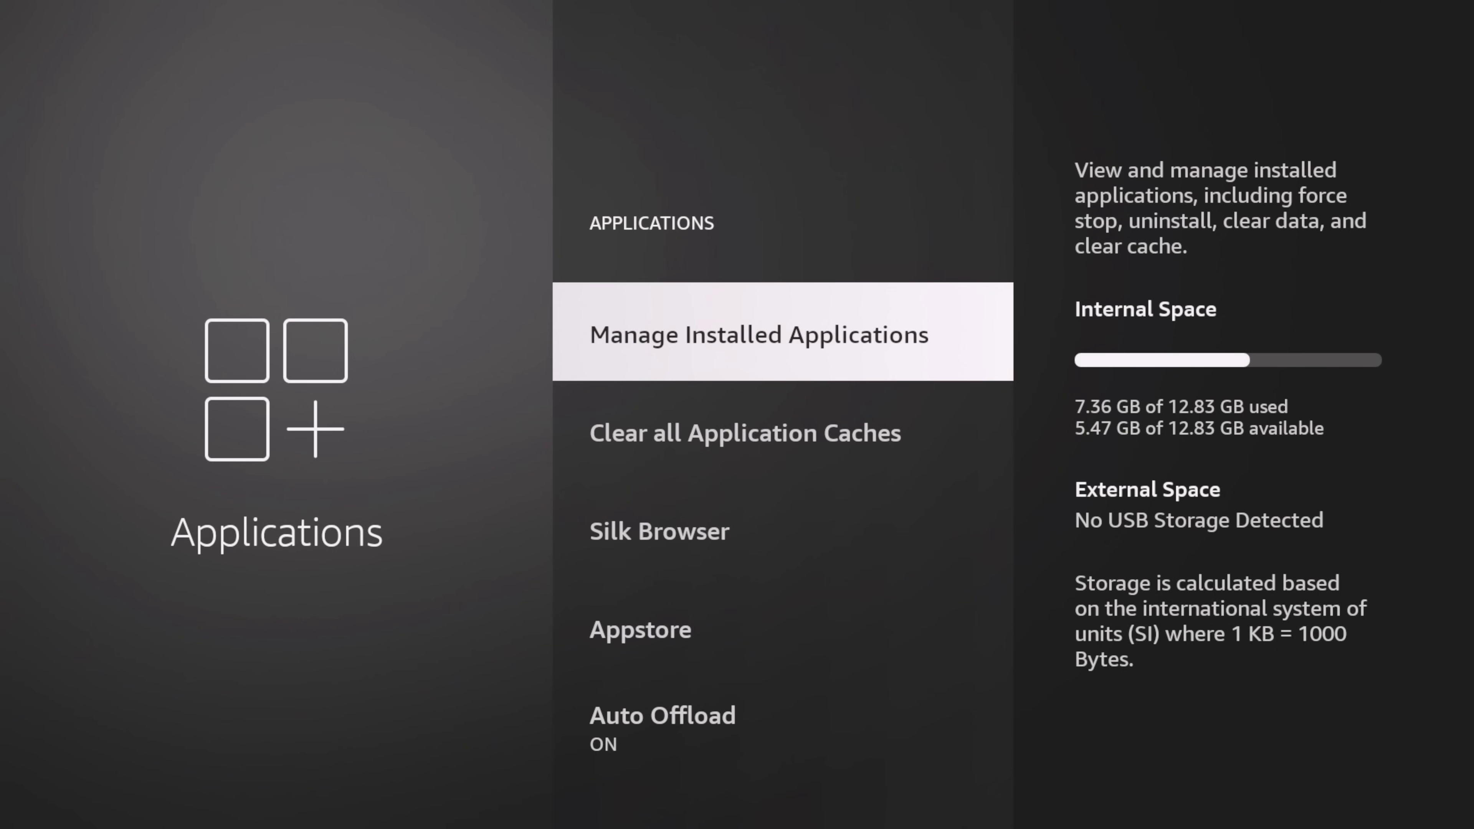
Step: Open the list of installed applications and select 3DMark to manage it
{"action": "key", "text": "Return"}
{"action": "key", "text": "Down"}
{"action": "key", "text": "Down"}
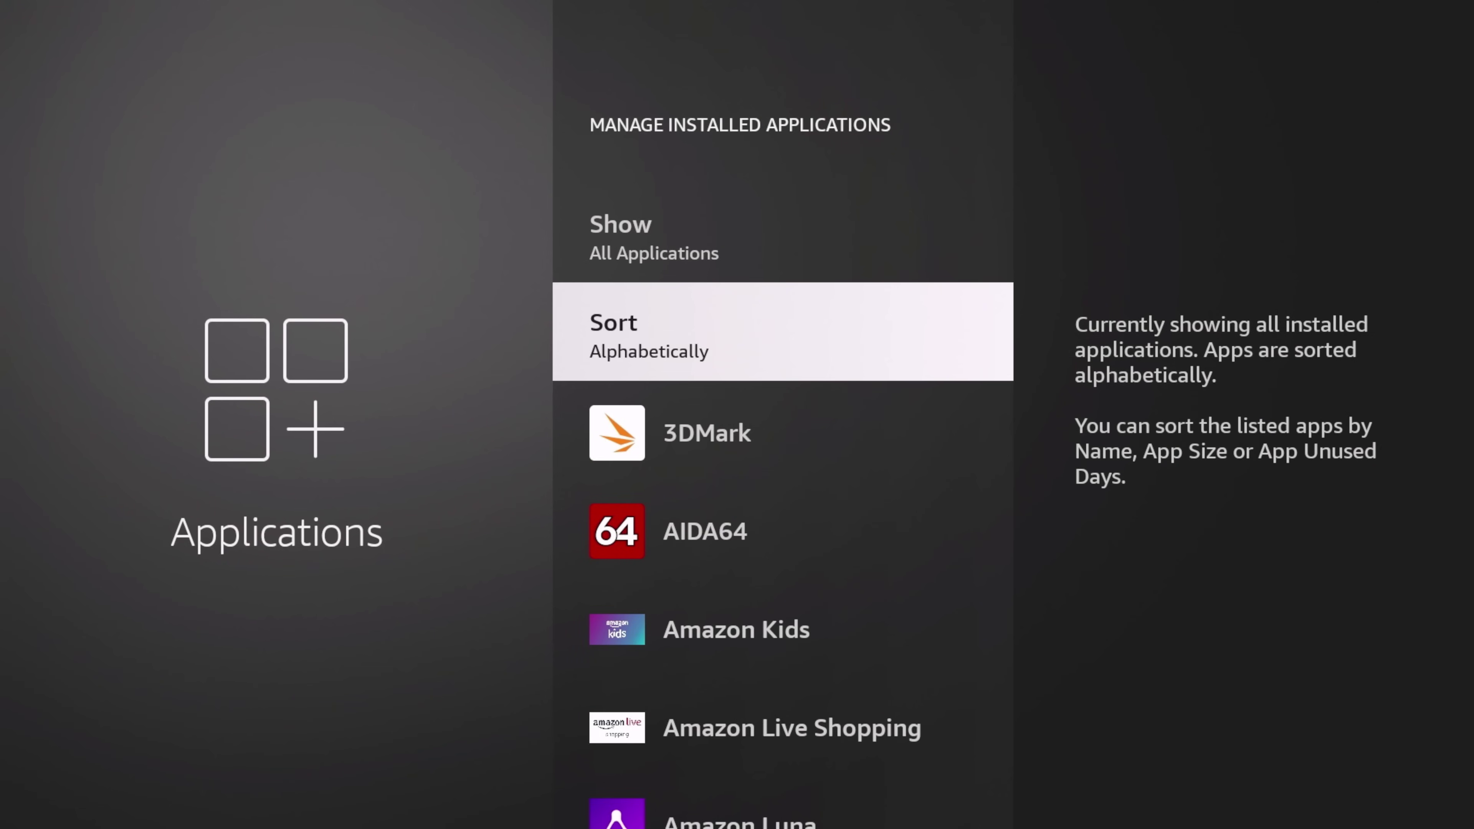
{"action": "key", "text": "Return"}
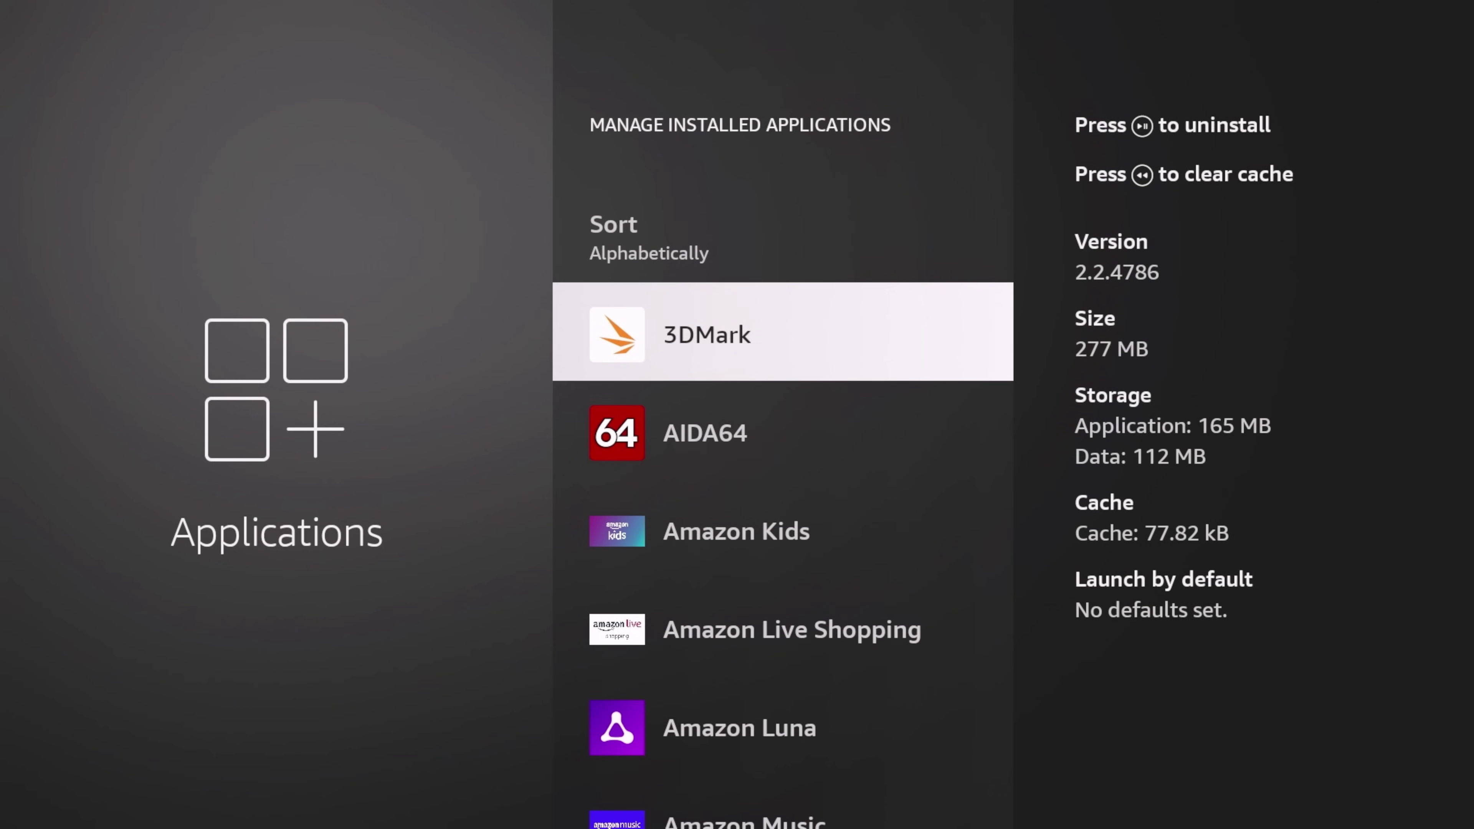
Step: Go to the option for clearing only 3DMark's cache and check its current cache size
{"action": "key", "text": "Down"}
{"action": "key", "text": "Down"}
{"action": "key", "text": "Down"}
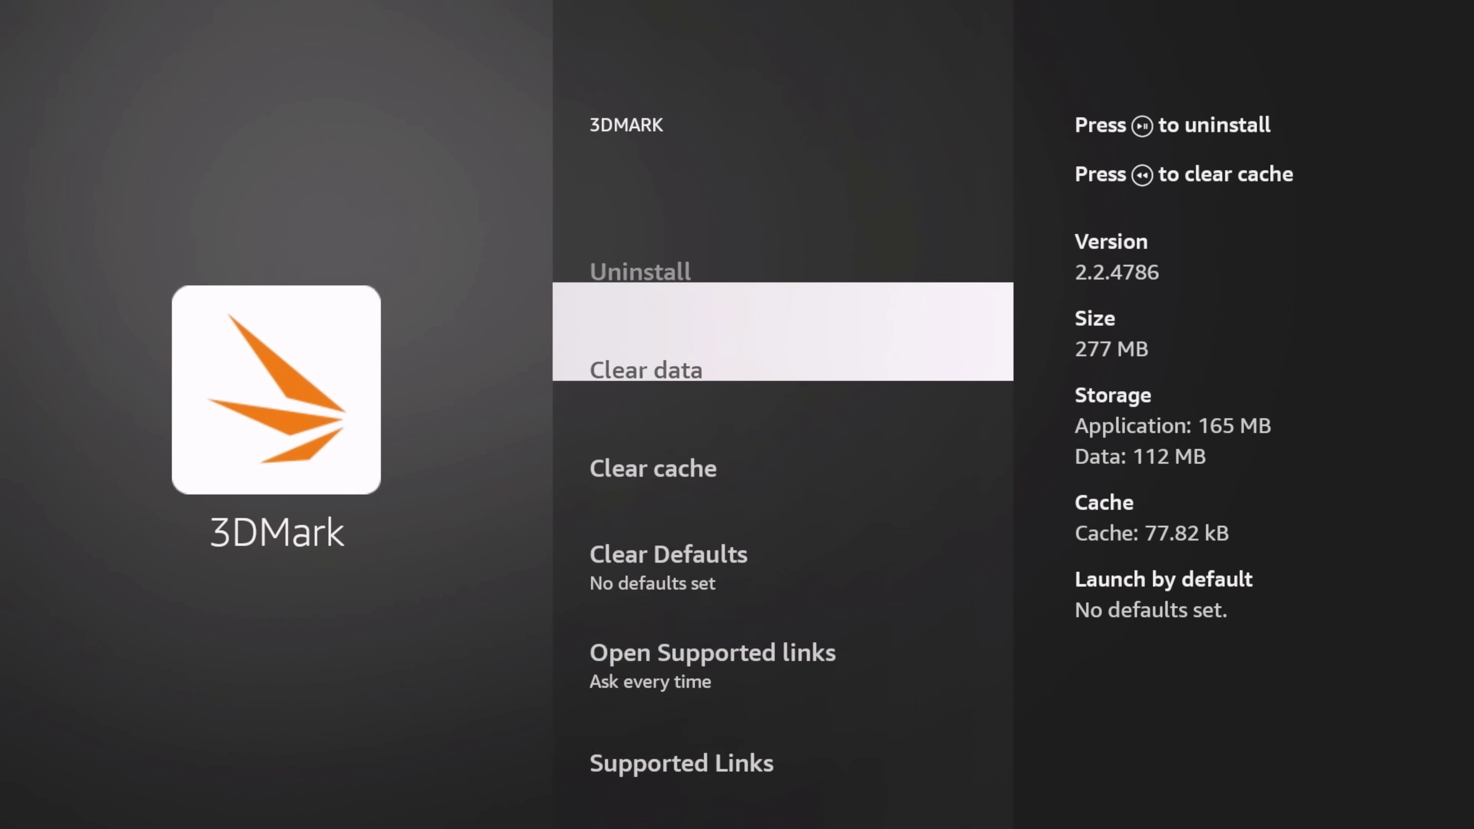
{"action": "key", "text": "Down"}
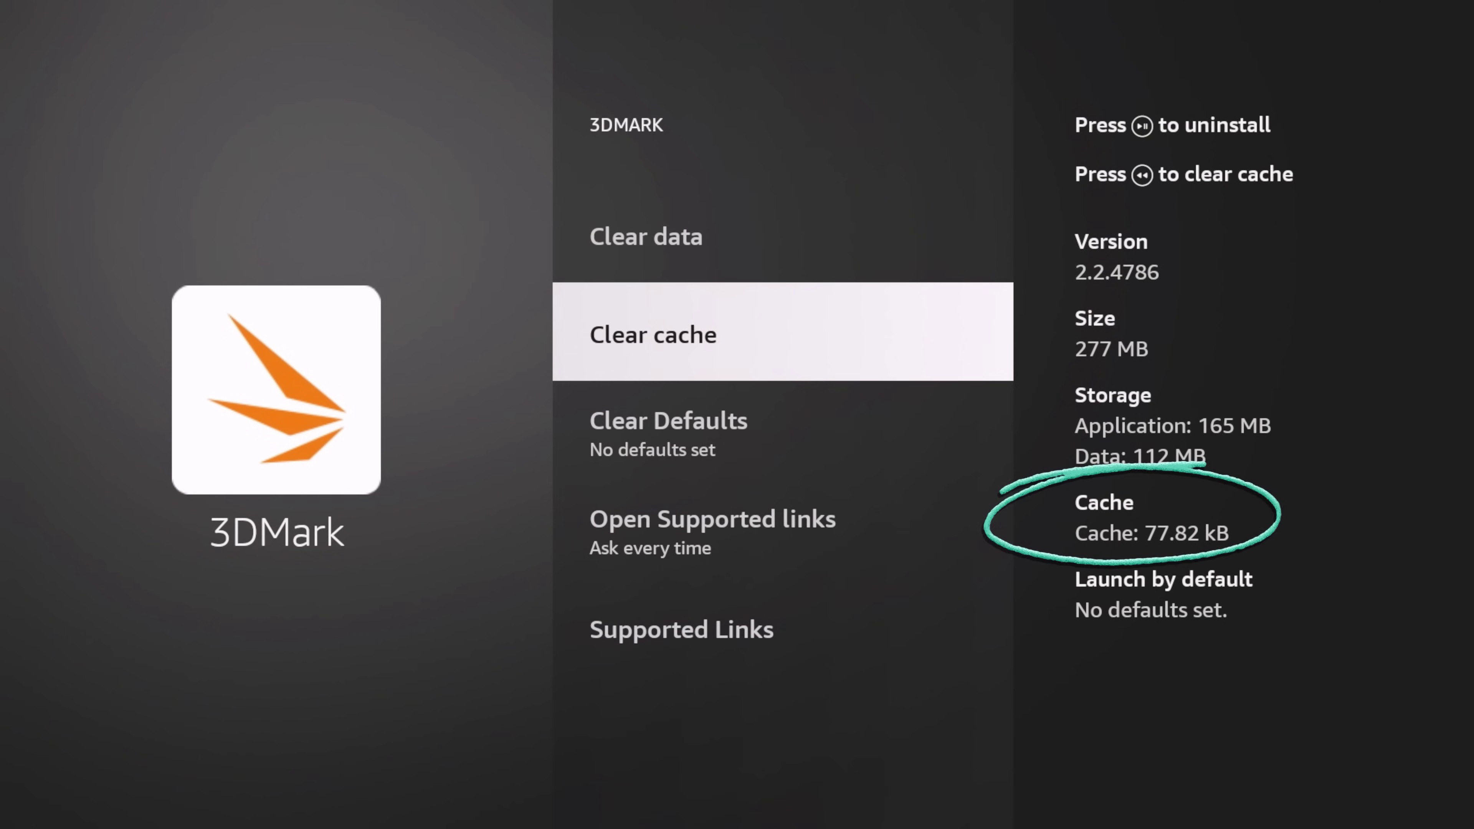
Step: Clear 3DMark's cache and return to the main Applications settings
{"action": "key", "text": "Return"}
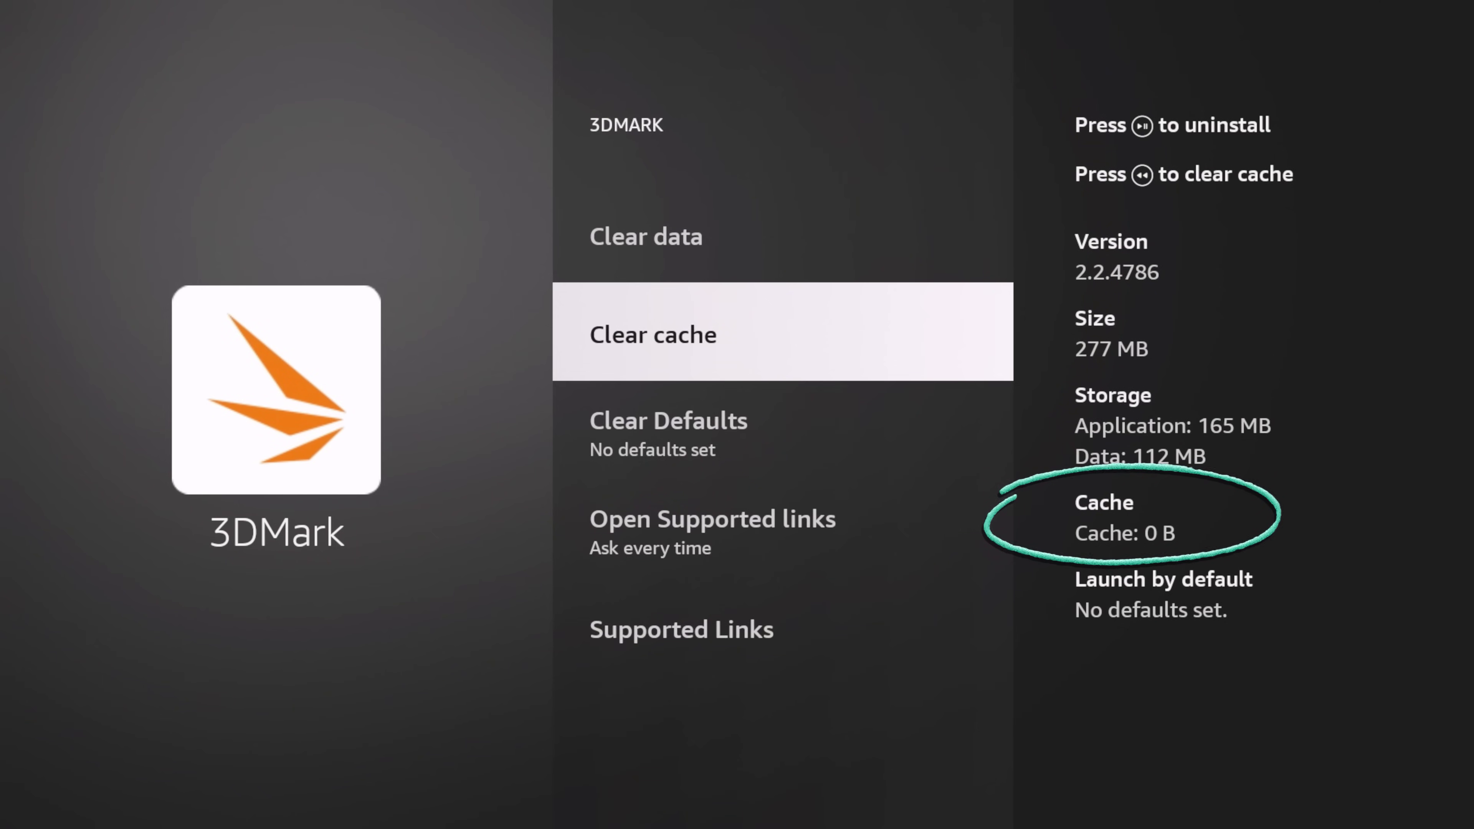
{"action": "key", "text": "Escape"}
{"action": "key", "text": "Down"}
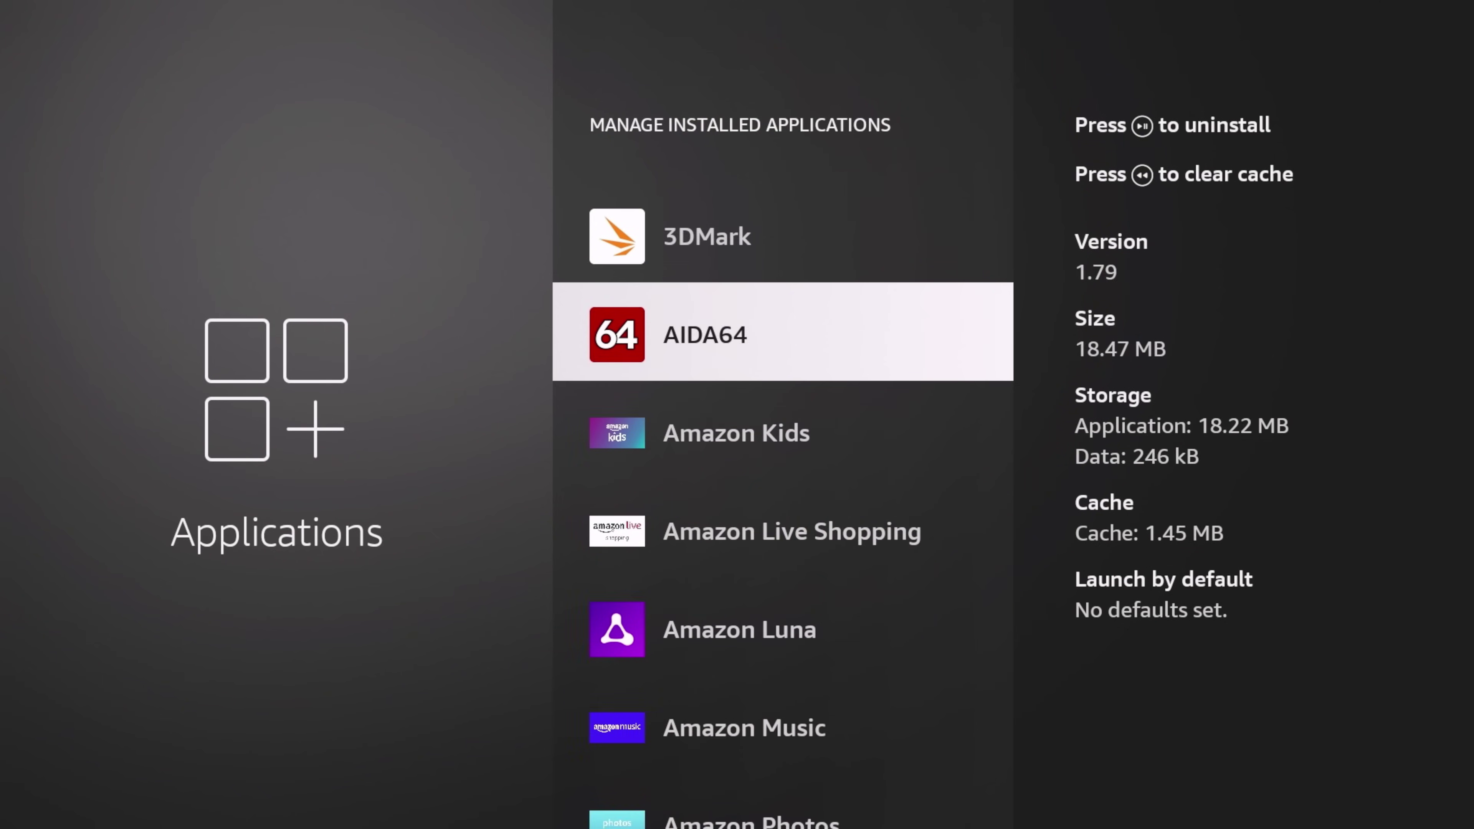
{"action": "key", "text": "Up"}
{"action": "key", "text": "Up"}
{"action": "key", "text": "Up"}
{"action": "key", "text": "Escape"}
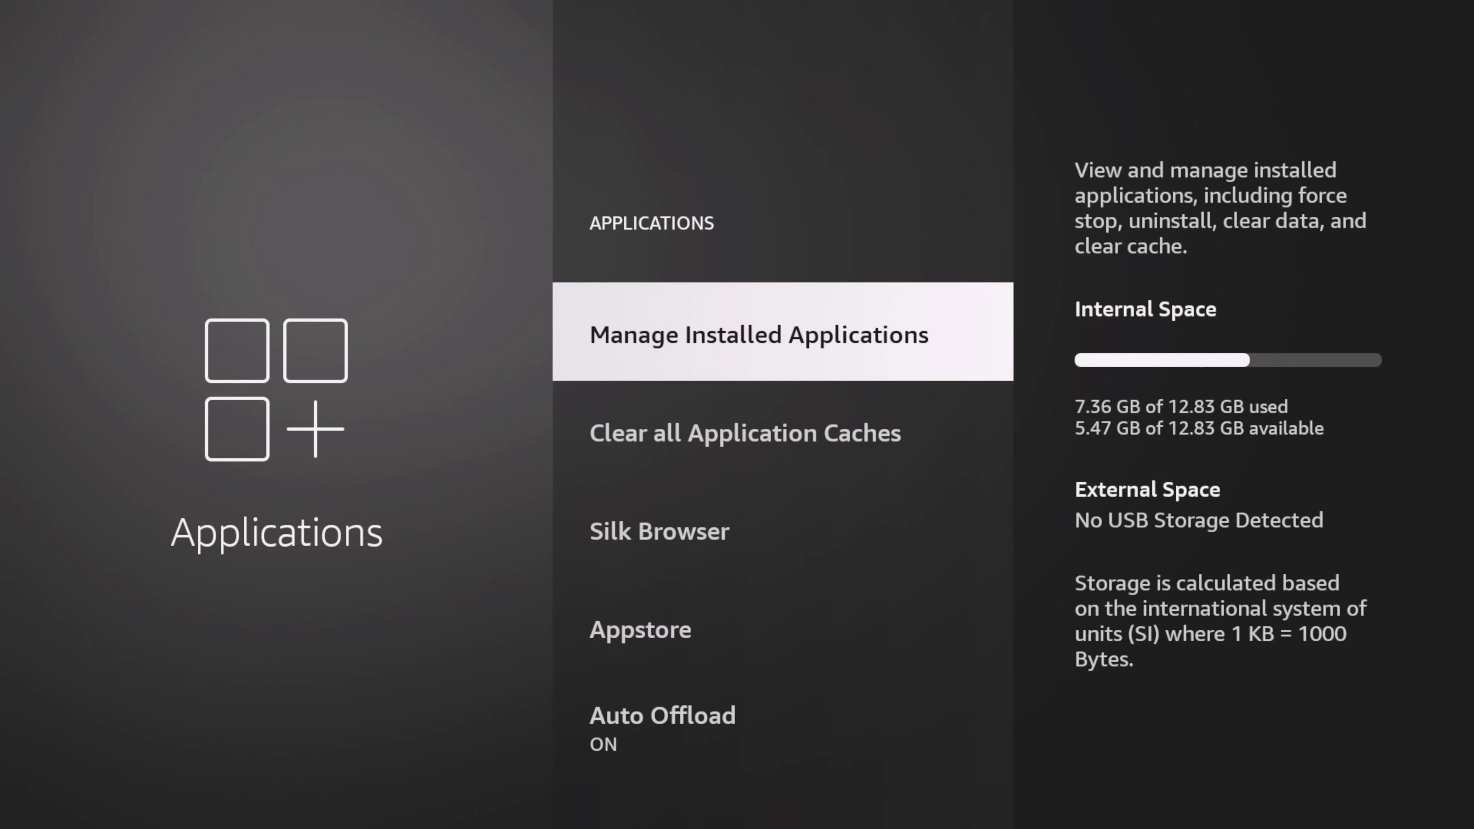
Step: Clear the caches of all installed applications at once, confirm the deletion, and repeat the clearing one more time
{"action": "key", "text": "Down"}
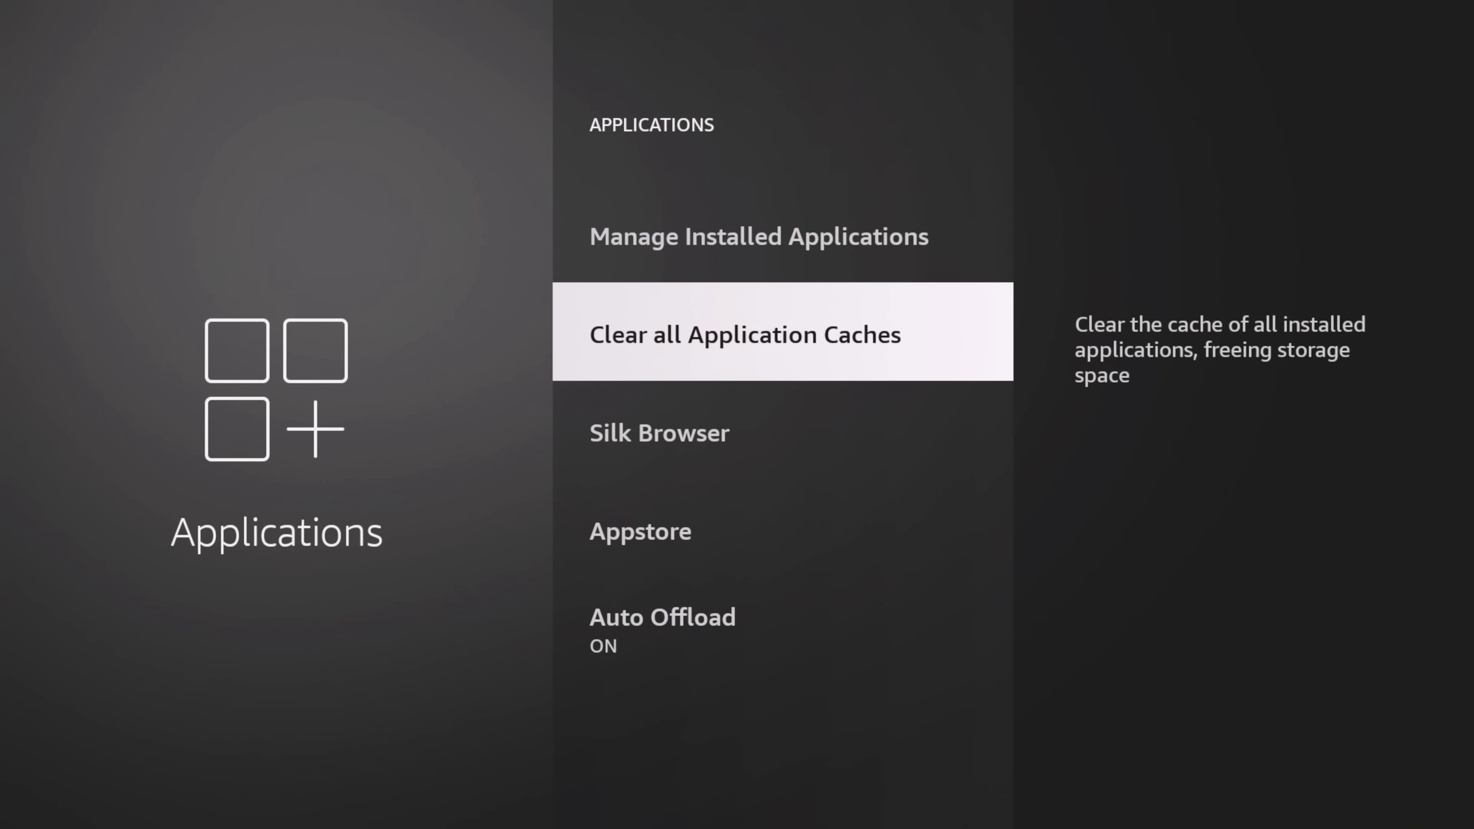
{"action": "key", "text": "Return"}
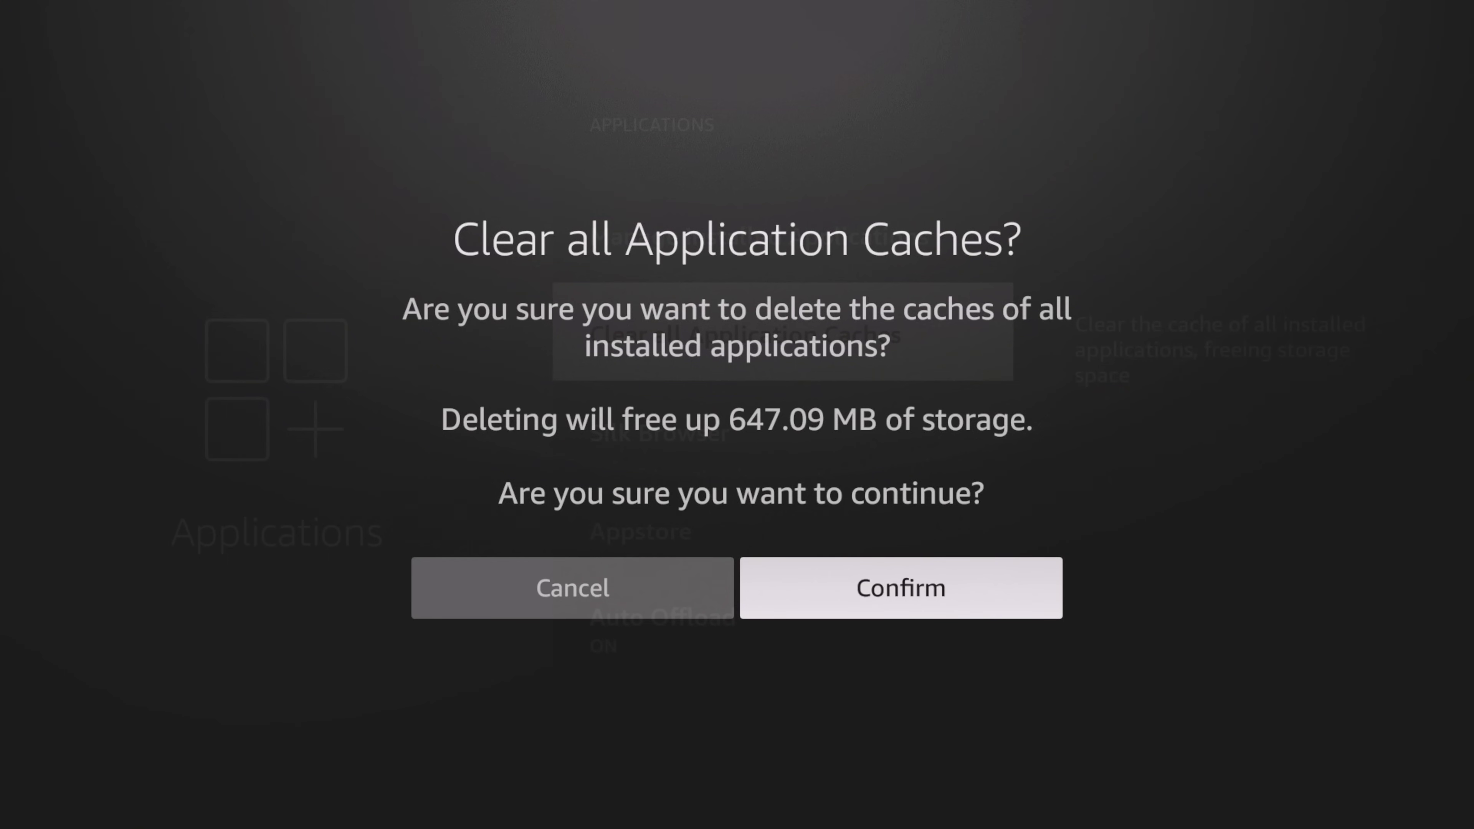
{"action": "key", "text": "Return"}
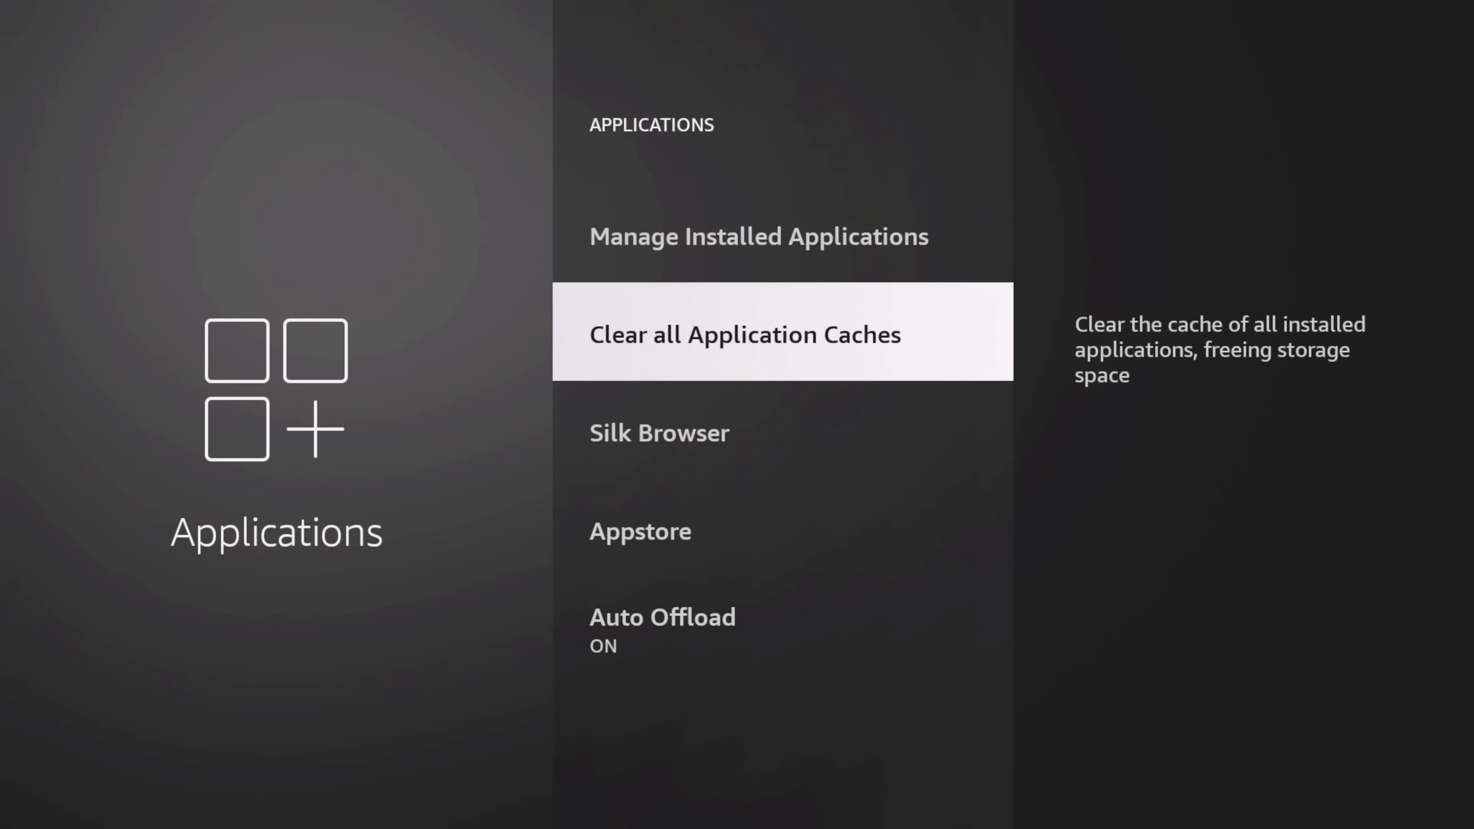
{"action": "key", "text": "Return"}
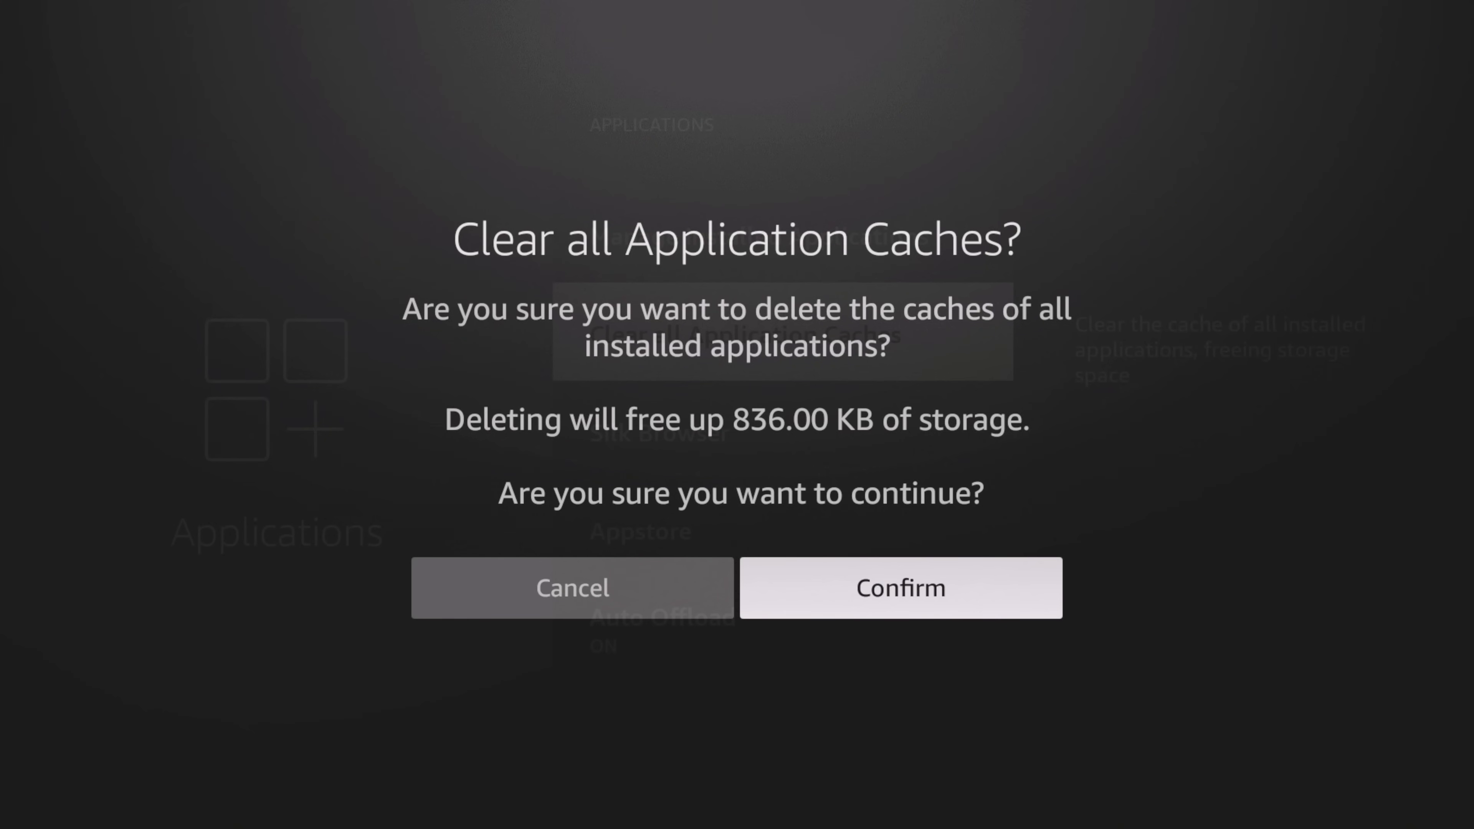
{"action": "key", "text": "Return"}
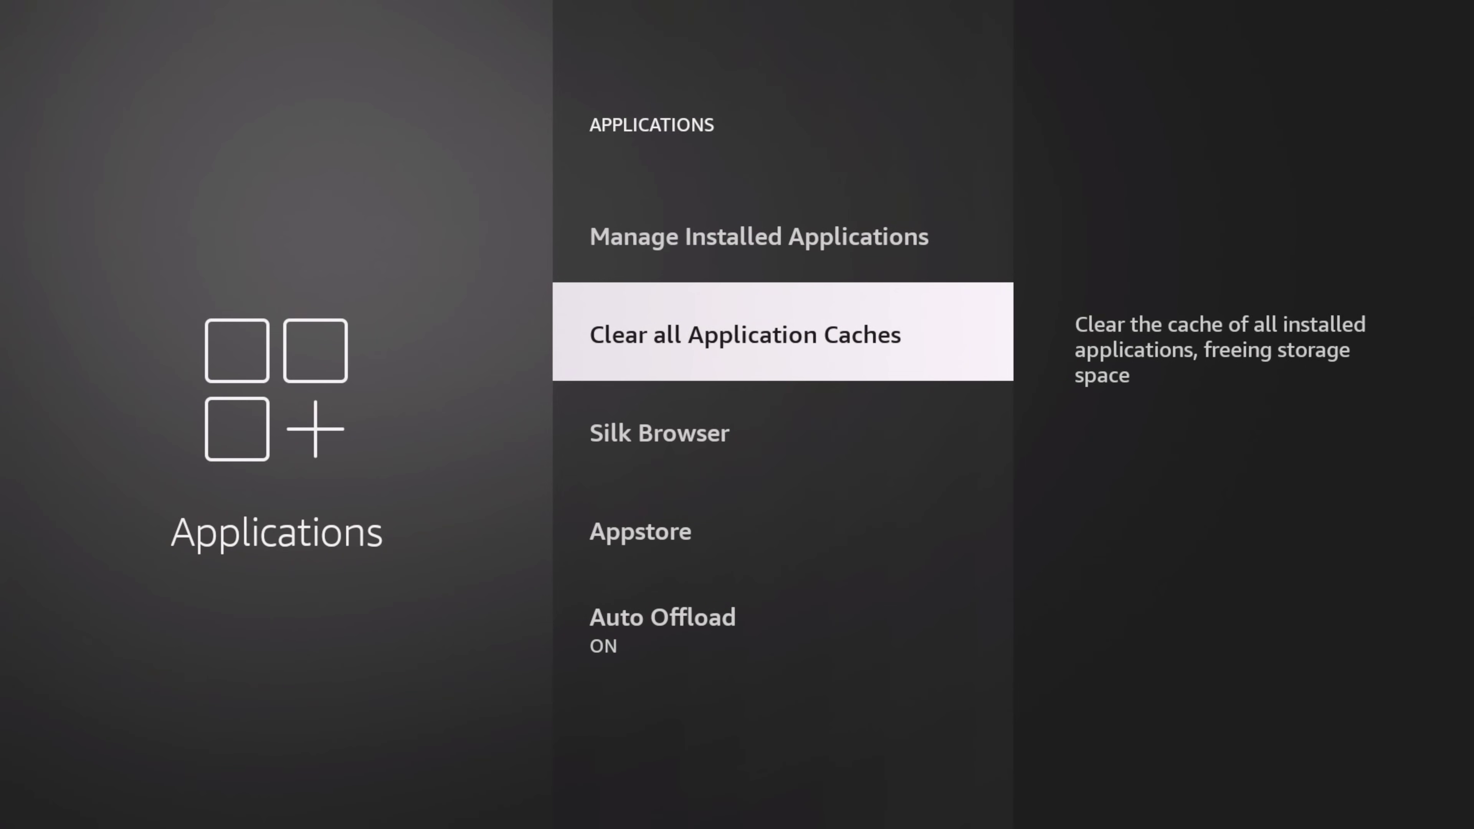
Step: Open the list of installed applications and check the cache sizes of the apps from AIDA64 to Amazon Photos
{"action": "key", "text": "Up"}
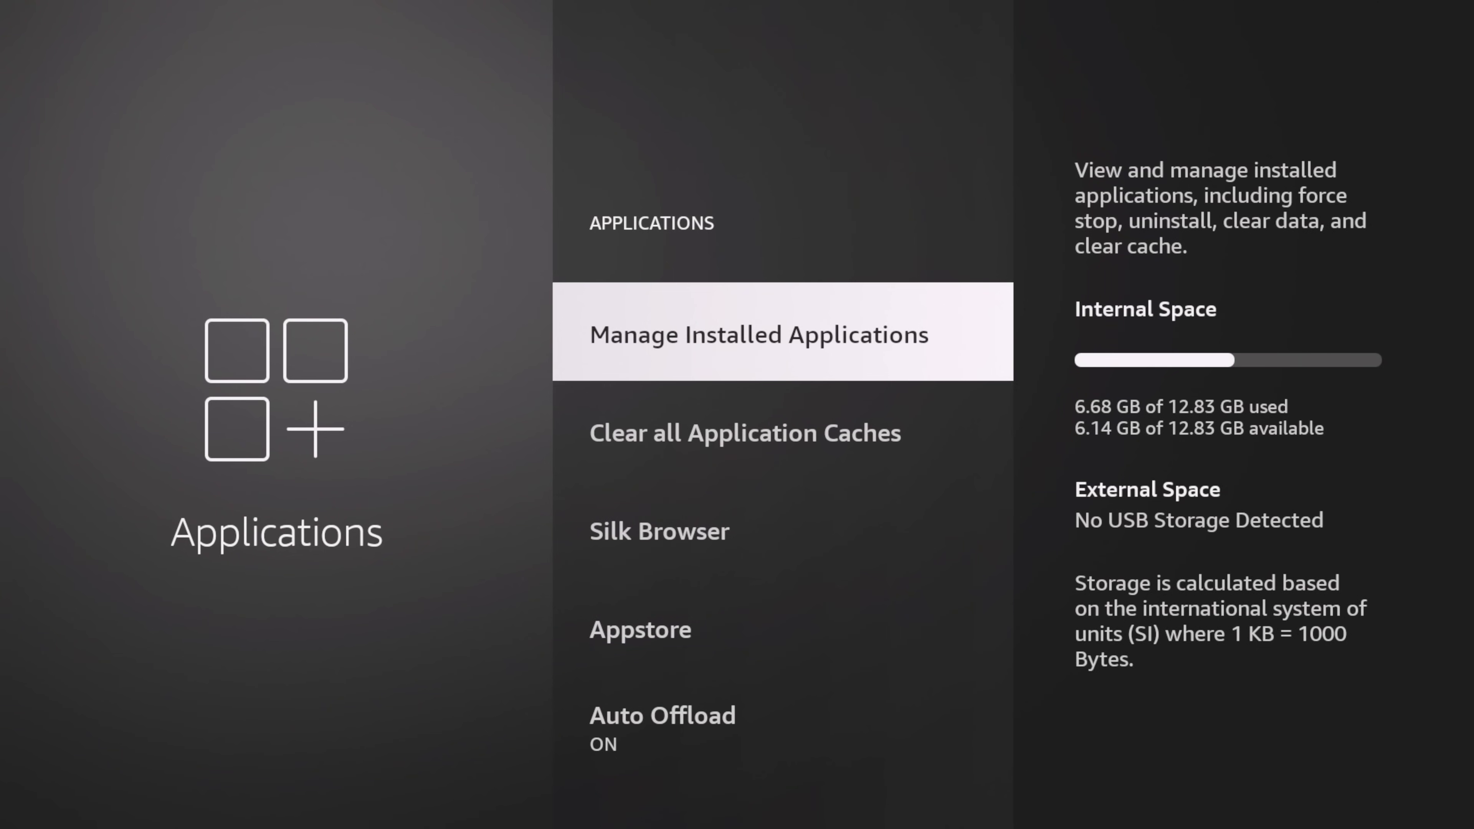
{"action": "key", "text": "Return"}
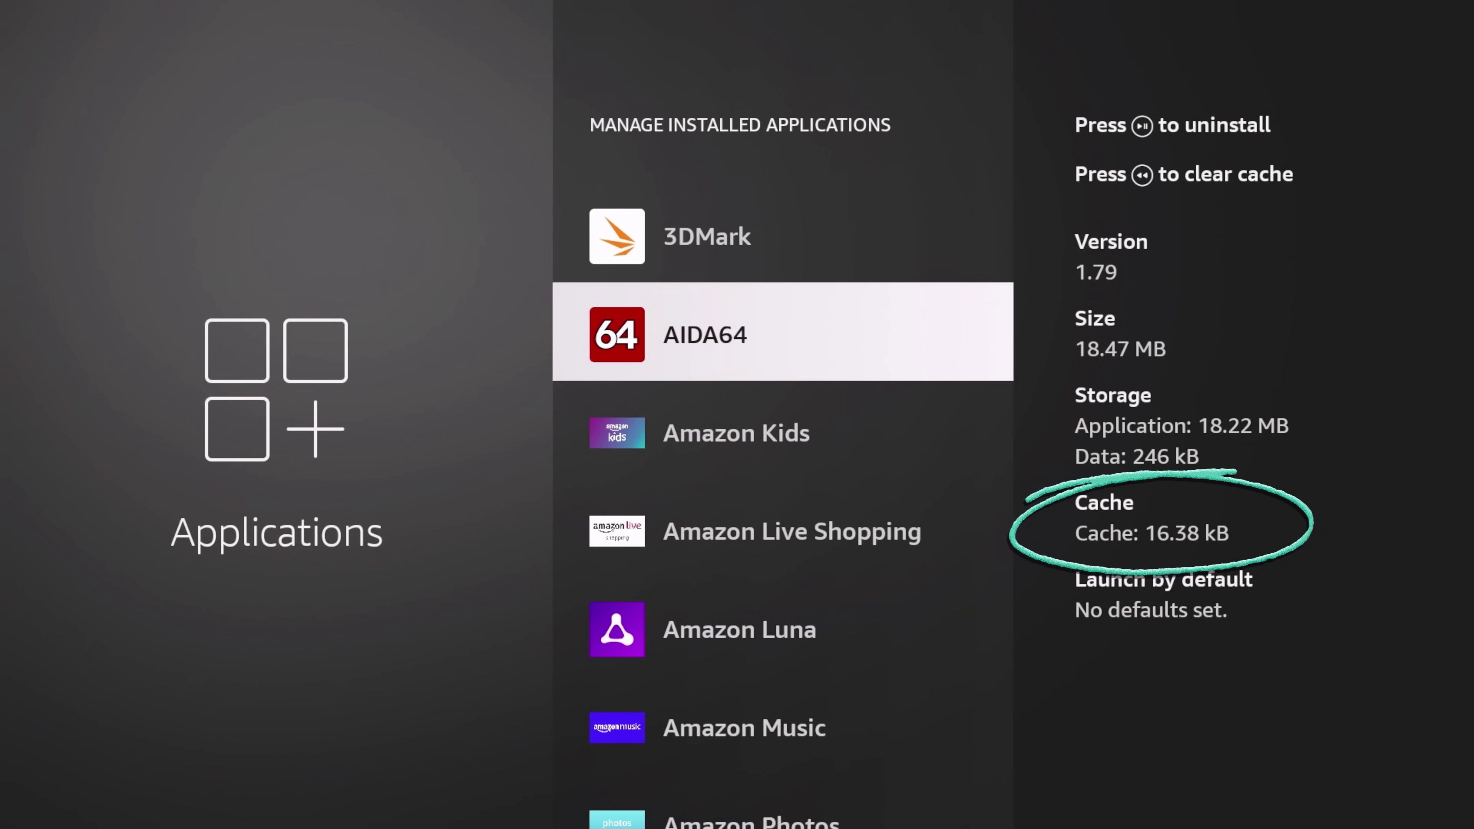
{"action": "key", "text": "Down"}
{"action": "key", "text": "Down"}
{"action": "key", "text": "Down"}
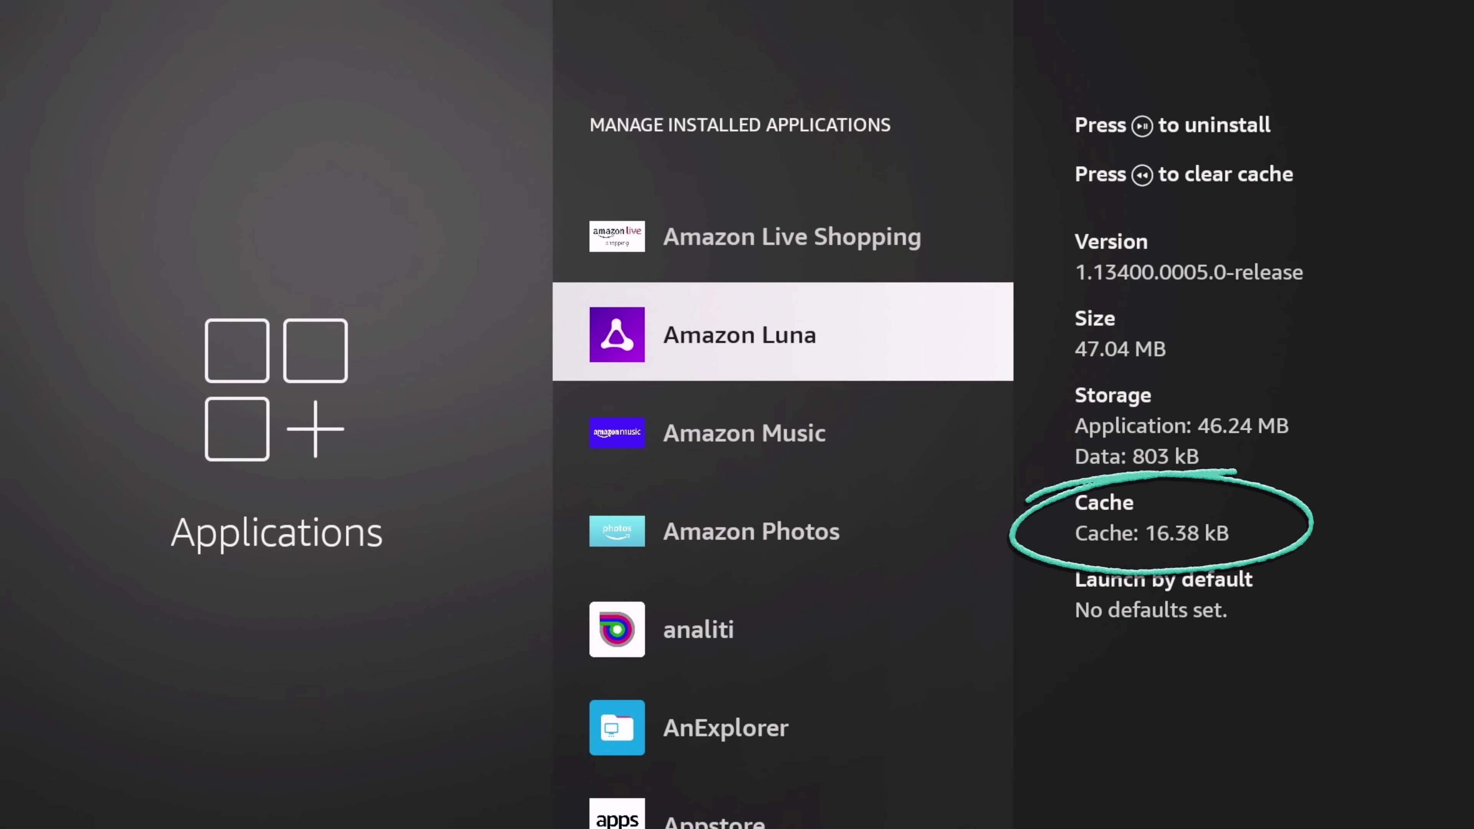
{"action": "key", "text": "Down"}
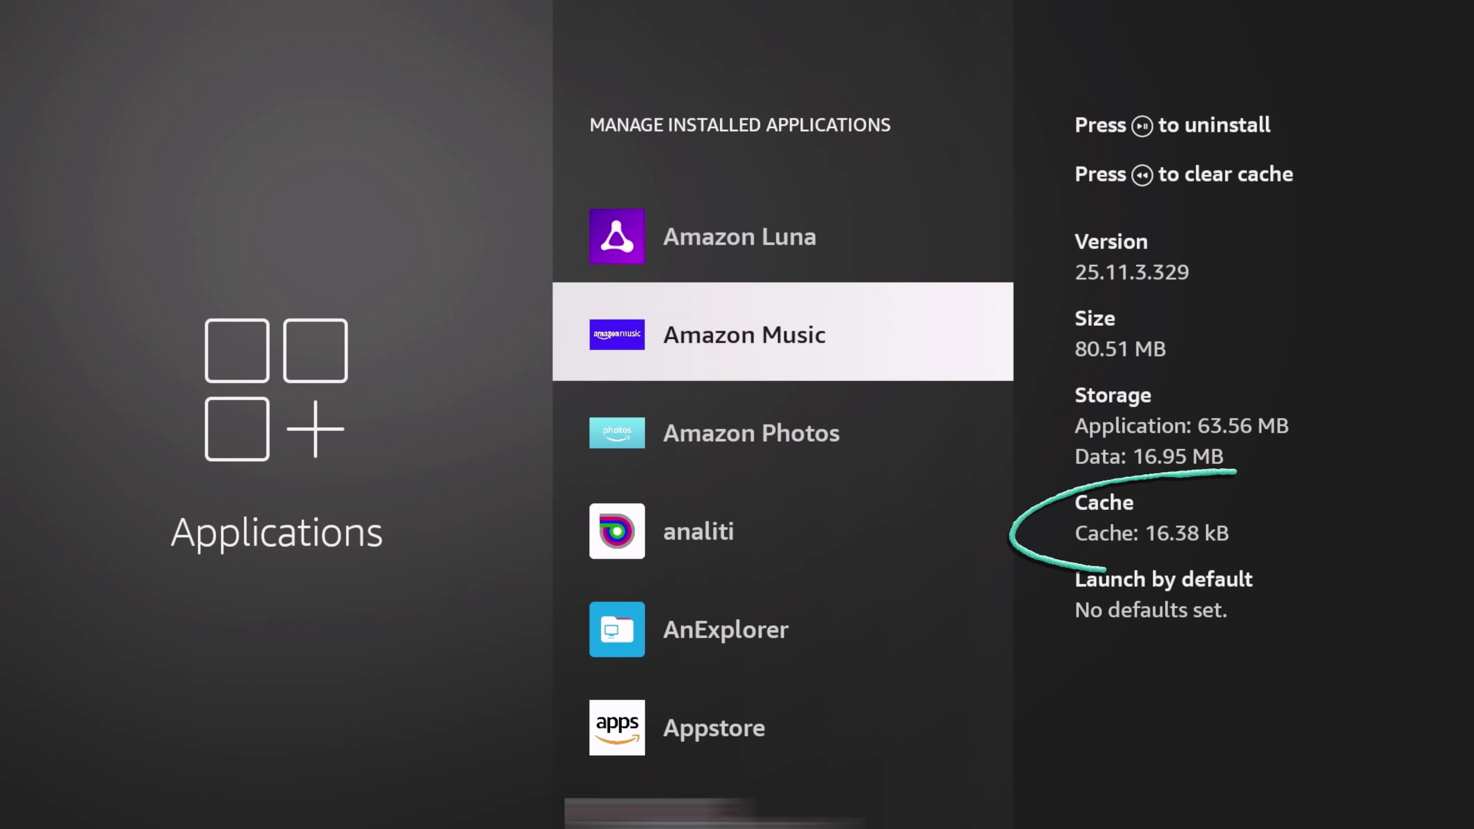
{"action": "key", "text": "Down"}
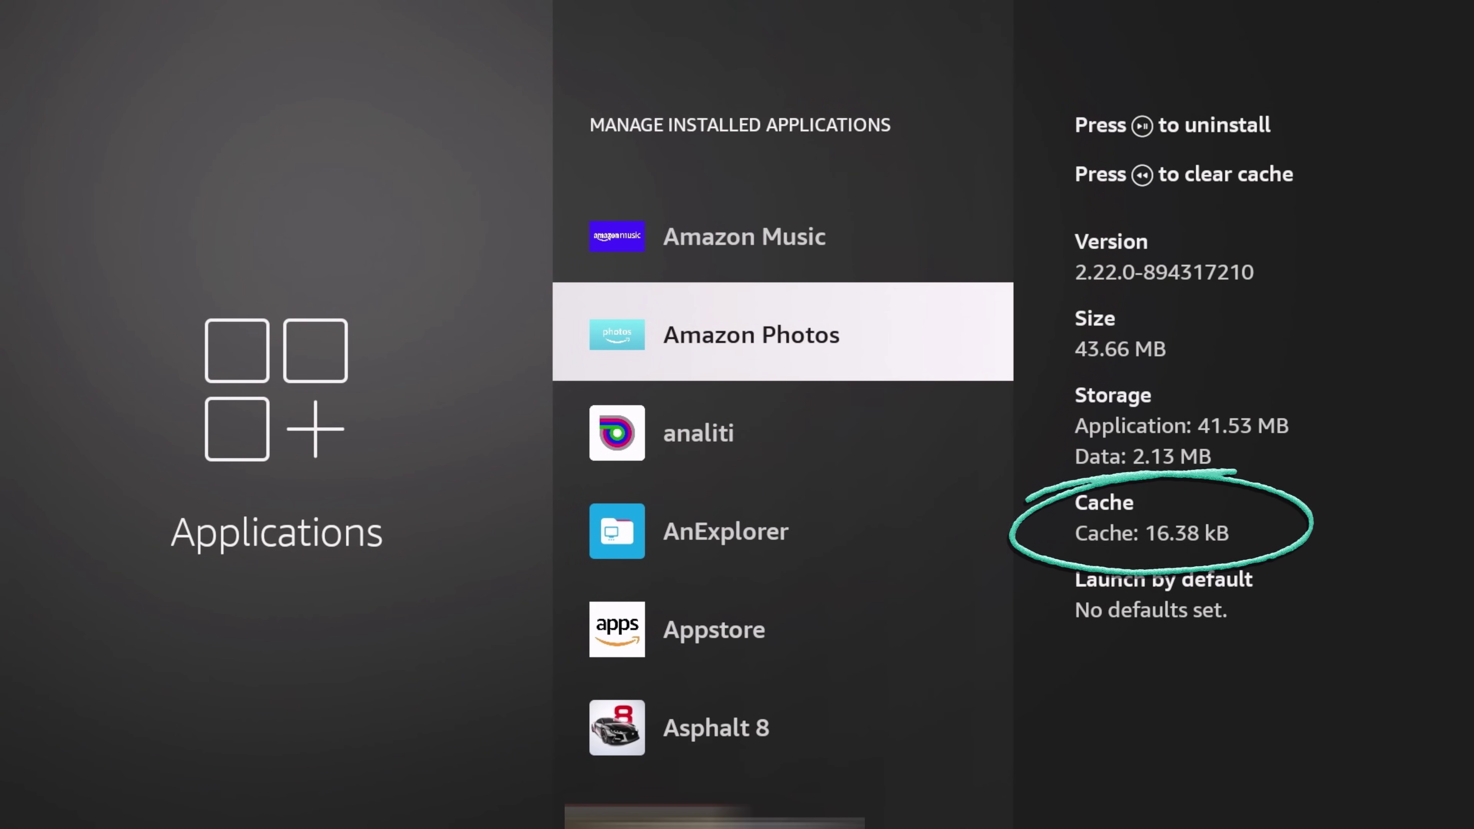
Step: Clear the cache of Amazon Photos individually and return to the list of installed applications
{"action": "key", "text": "Return"}
{"action": "key", "text": "Down"}
{"action": "key", "text": "Down"}
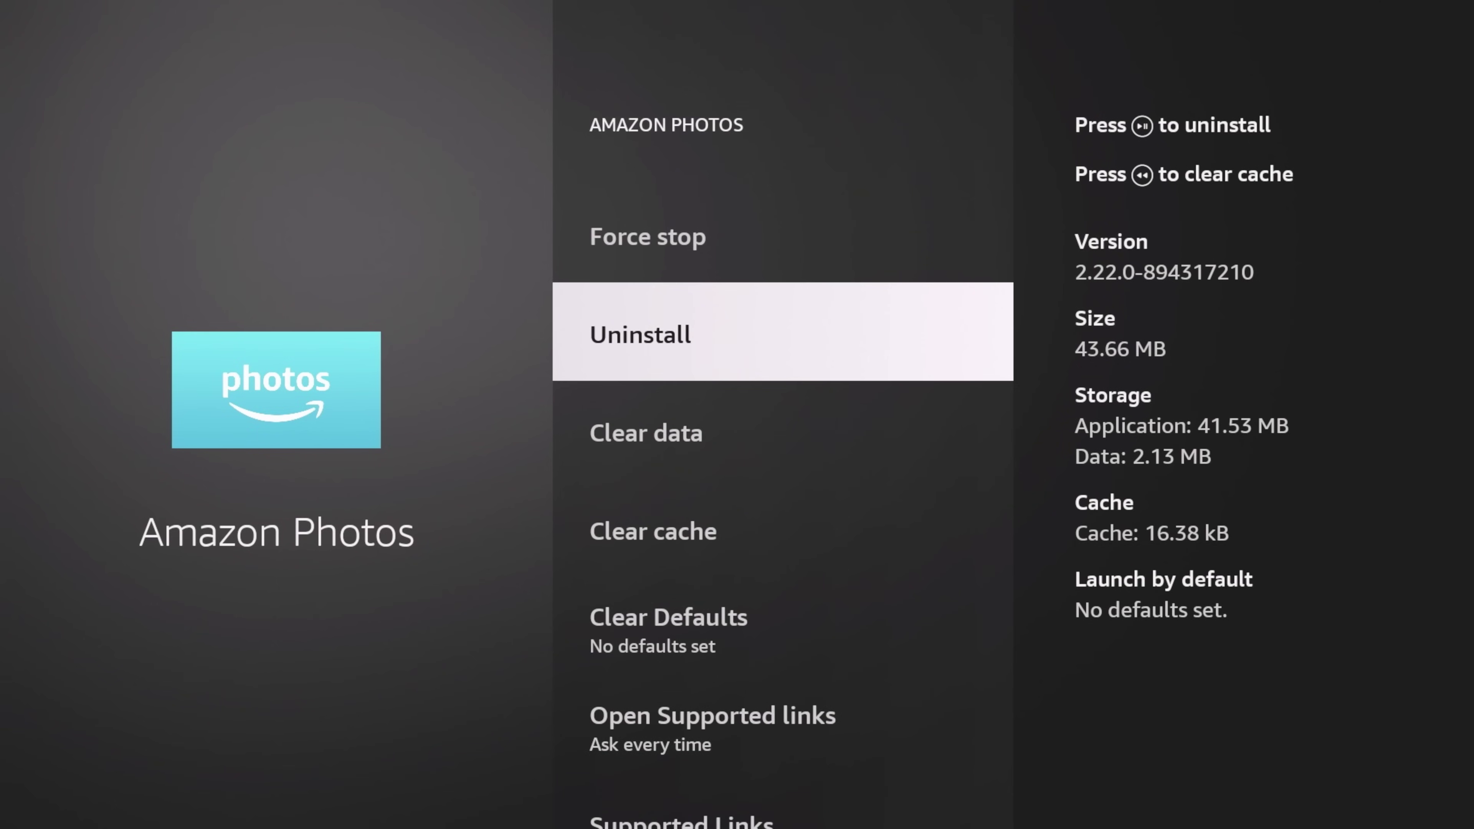
{"action": "key", "text": "Down"}
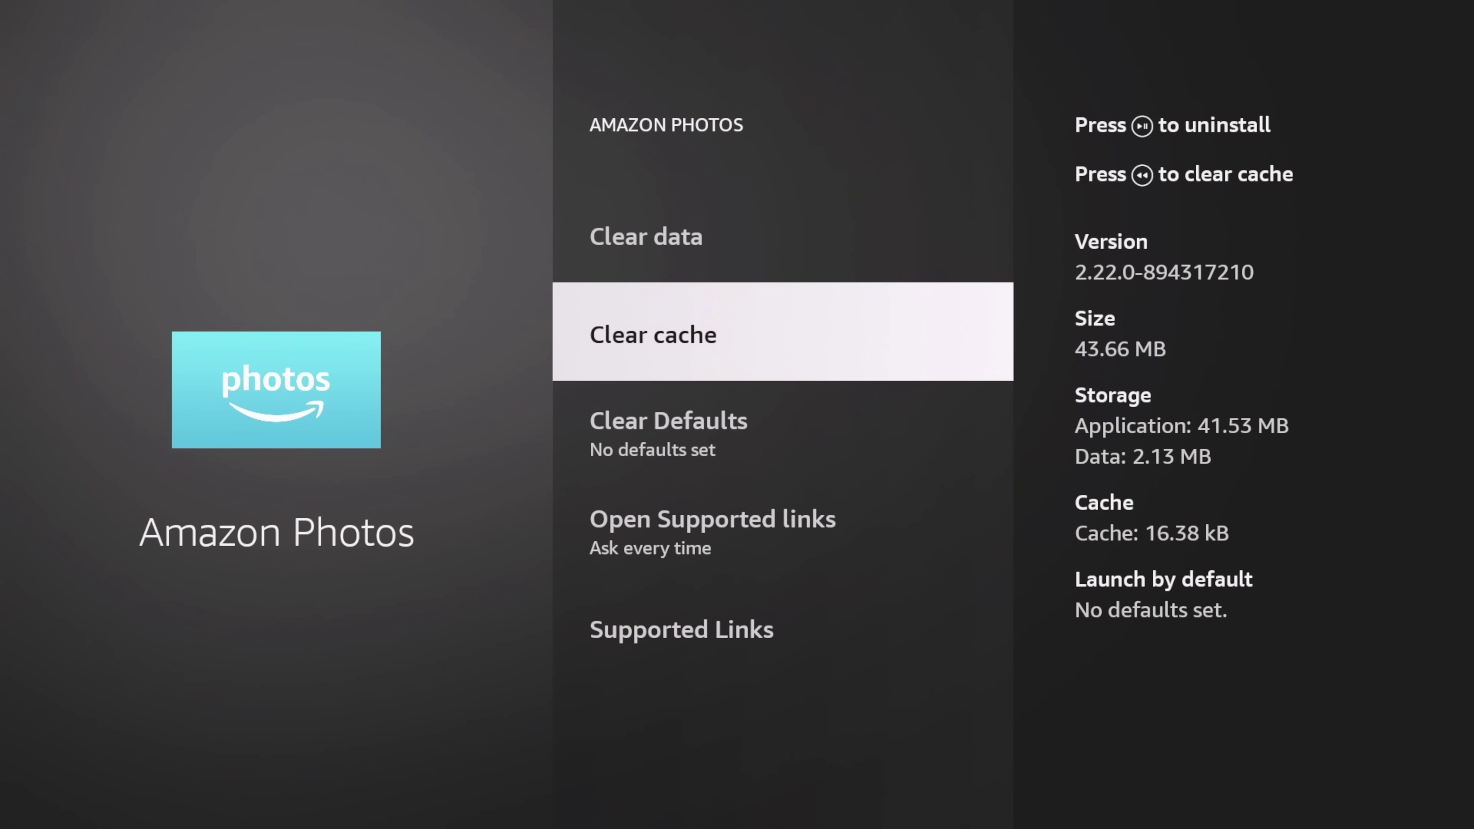
{"action": "key", "text": "Up"}
{"action": "key", "text": "Down"}
{"action": "key", "text": "Return"}
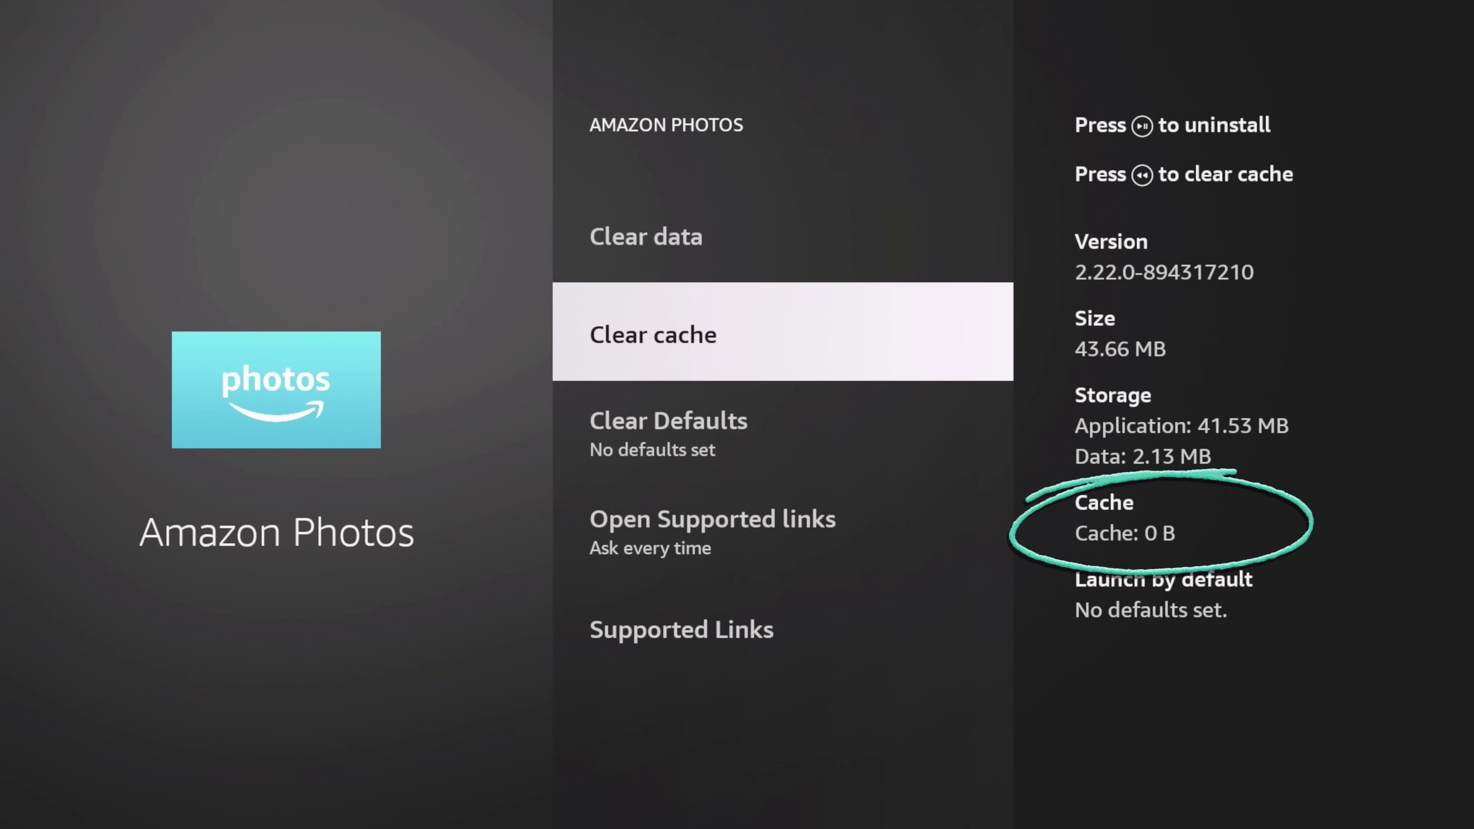
{"action": "key", "text": "Escape"}
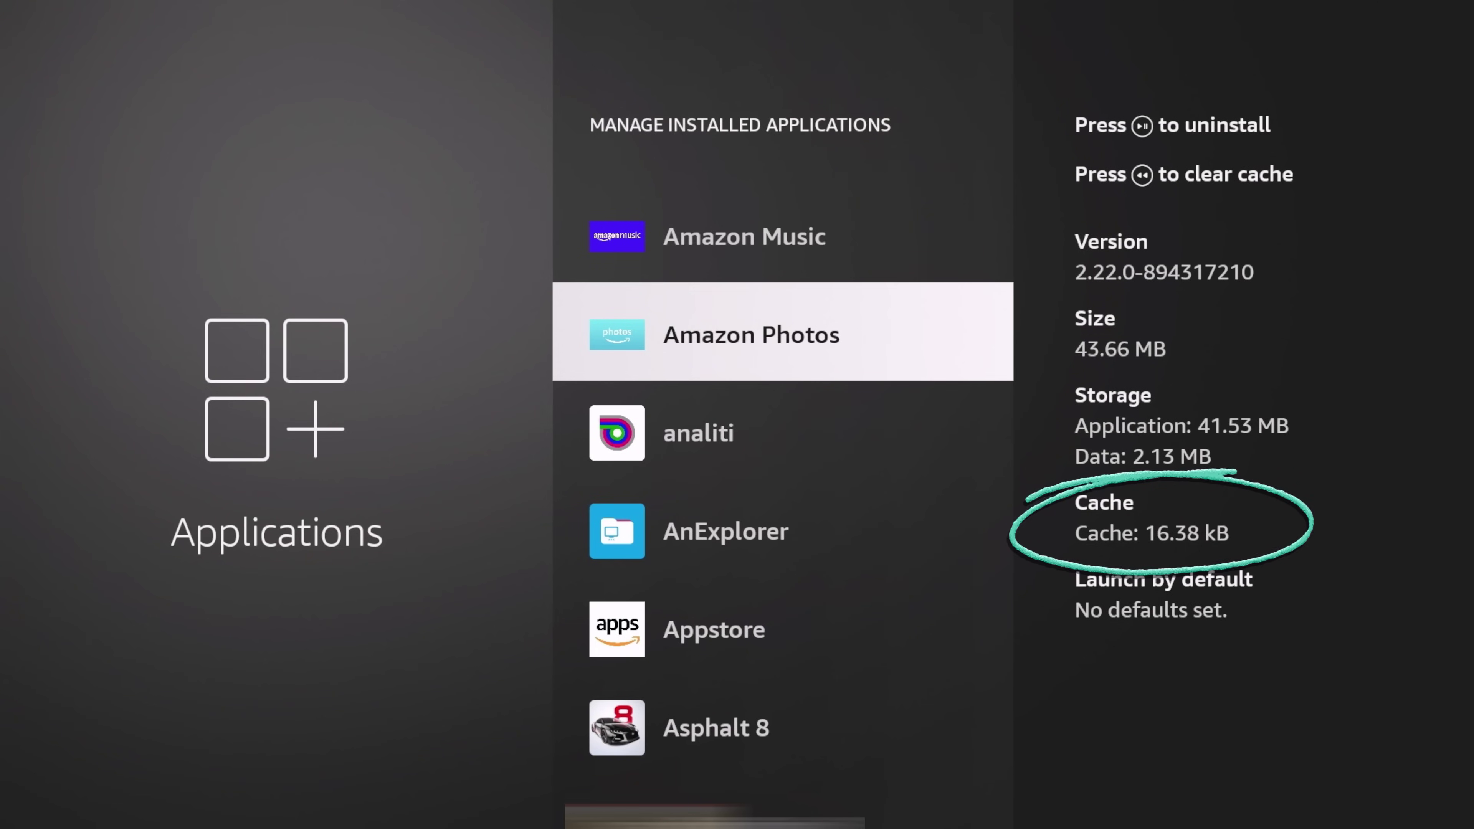
Step: Recheck the cache sizes of the apps above Amazon Photos, including Amazon Luna, and return to the Applications settings
{"action": "key", "text": "Up"}
{"action": "key", "text": "Up"}
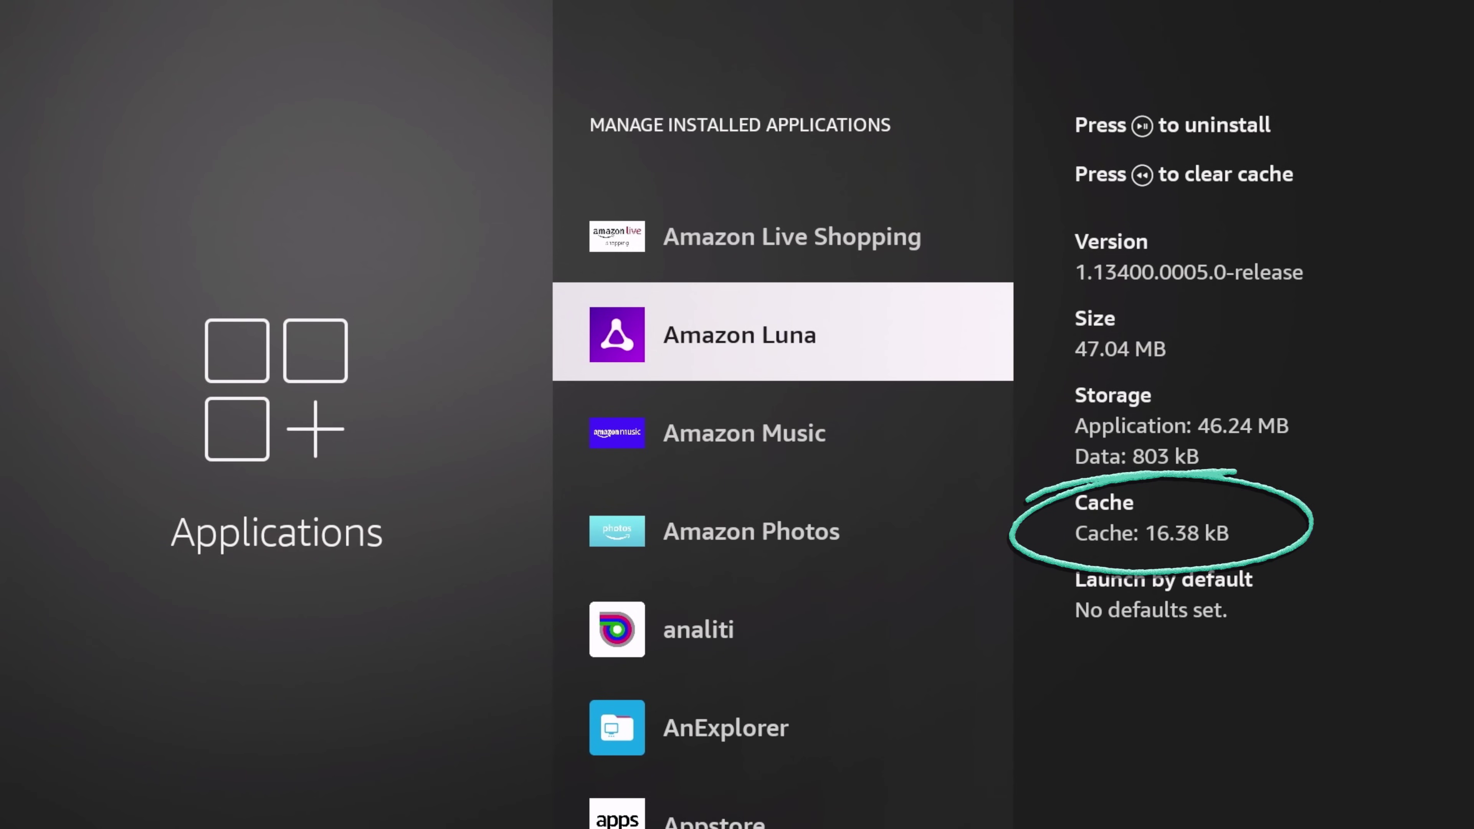
{"action": "key", "text": "Up"}
{"action": "key", "text": "Escape"}
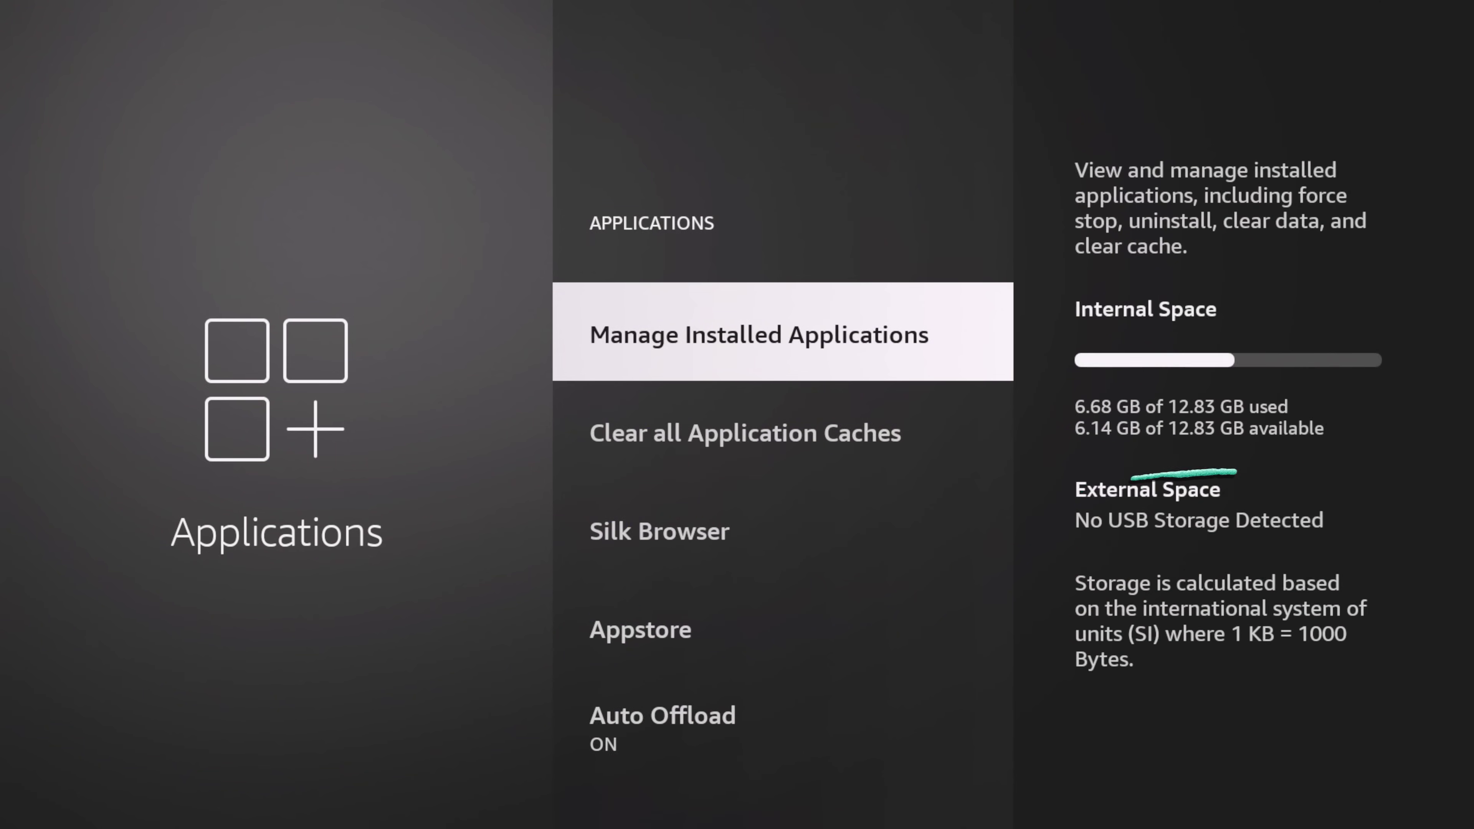